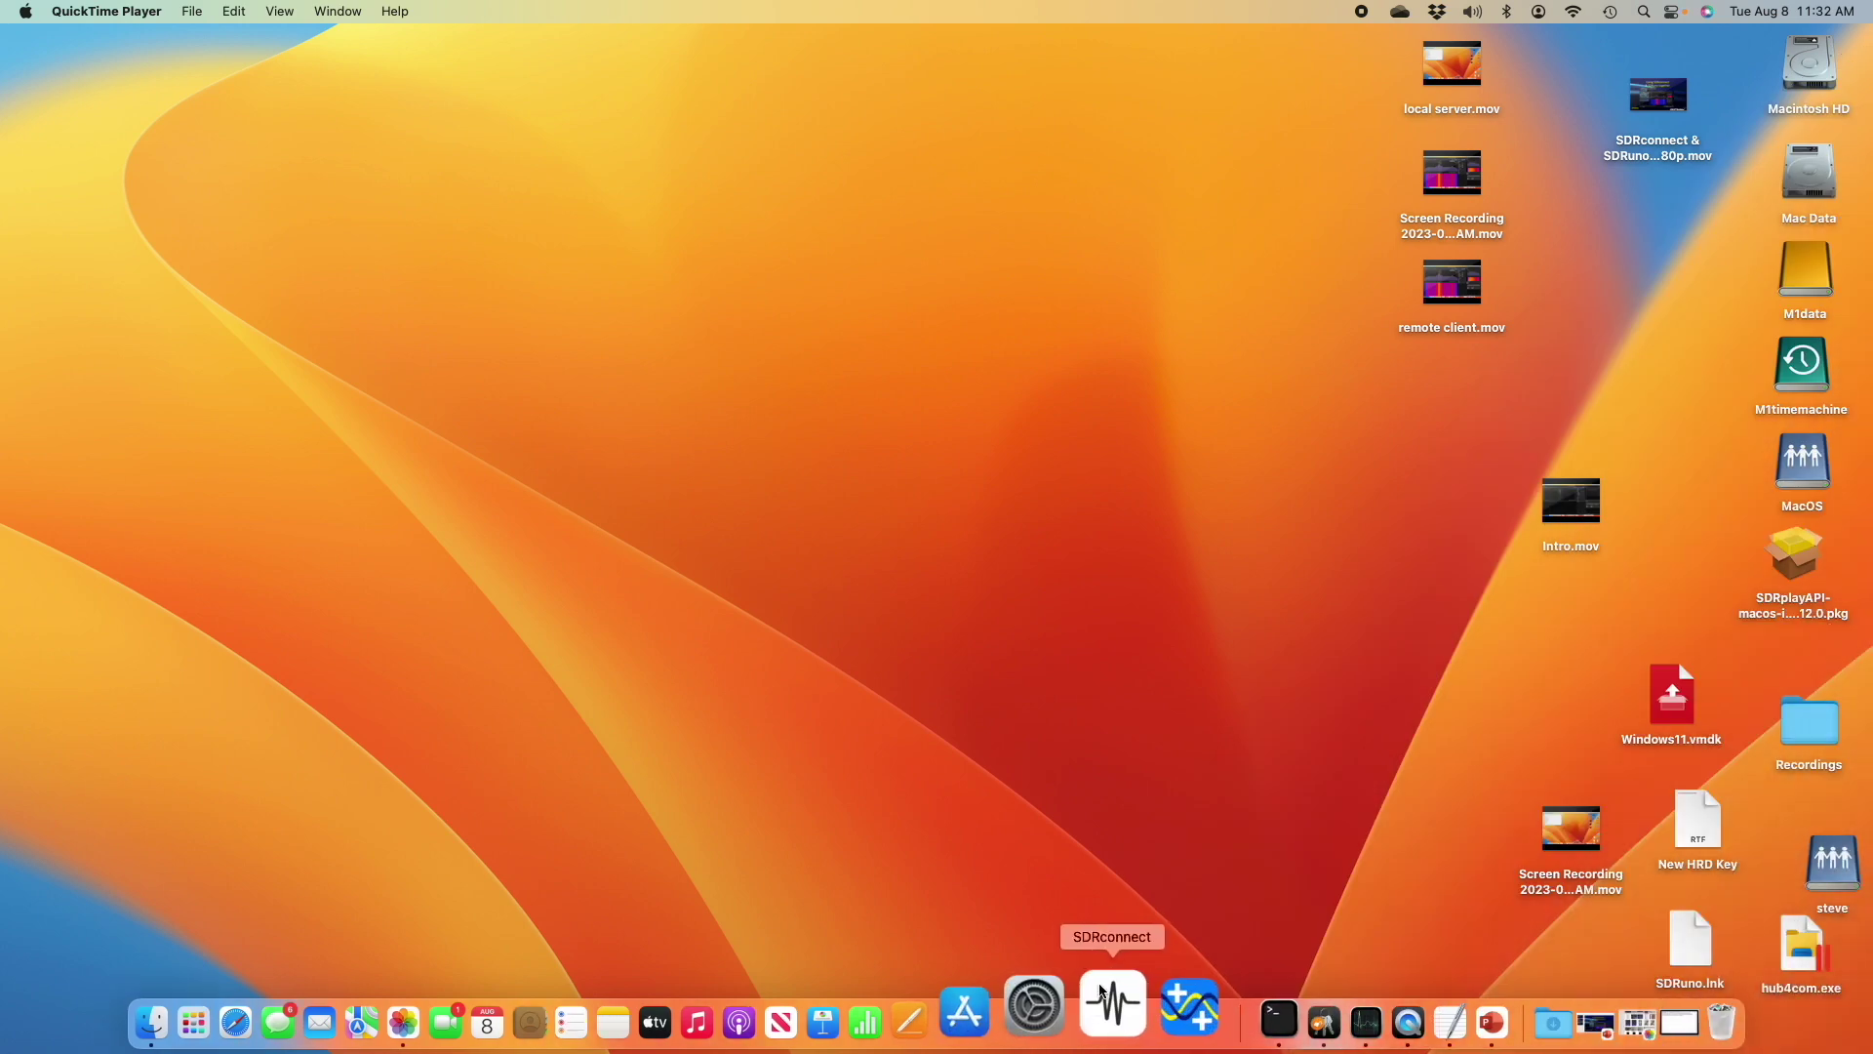
# Step: Launch SDRconnect from the Dock so it opens with the RSPdx receiver as its source
pyautogui.click(1100, 991)
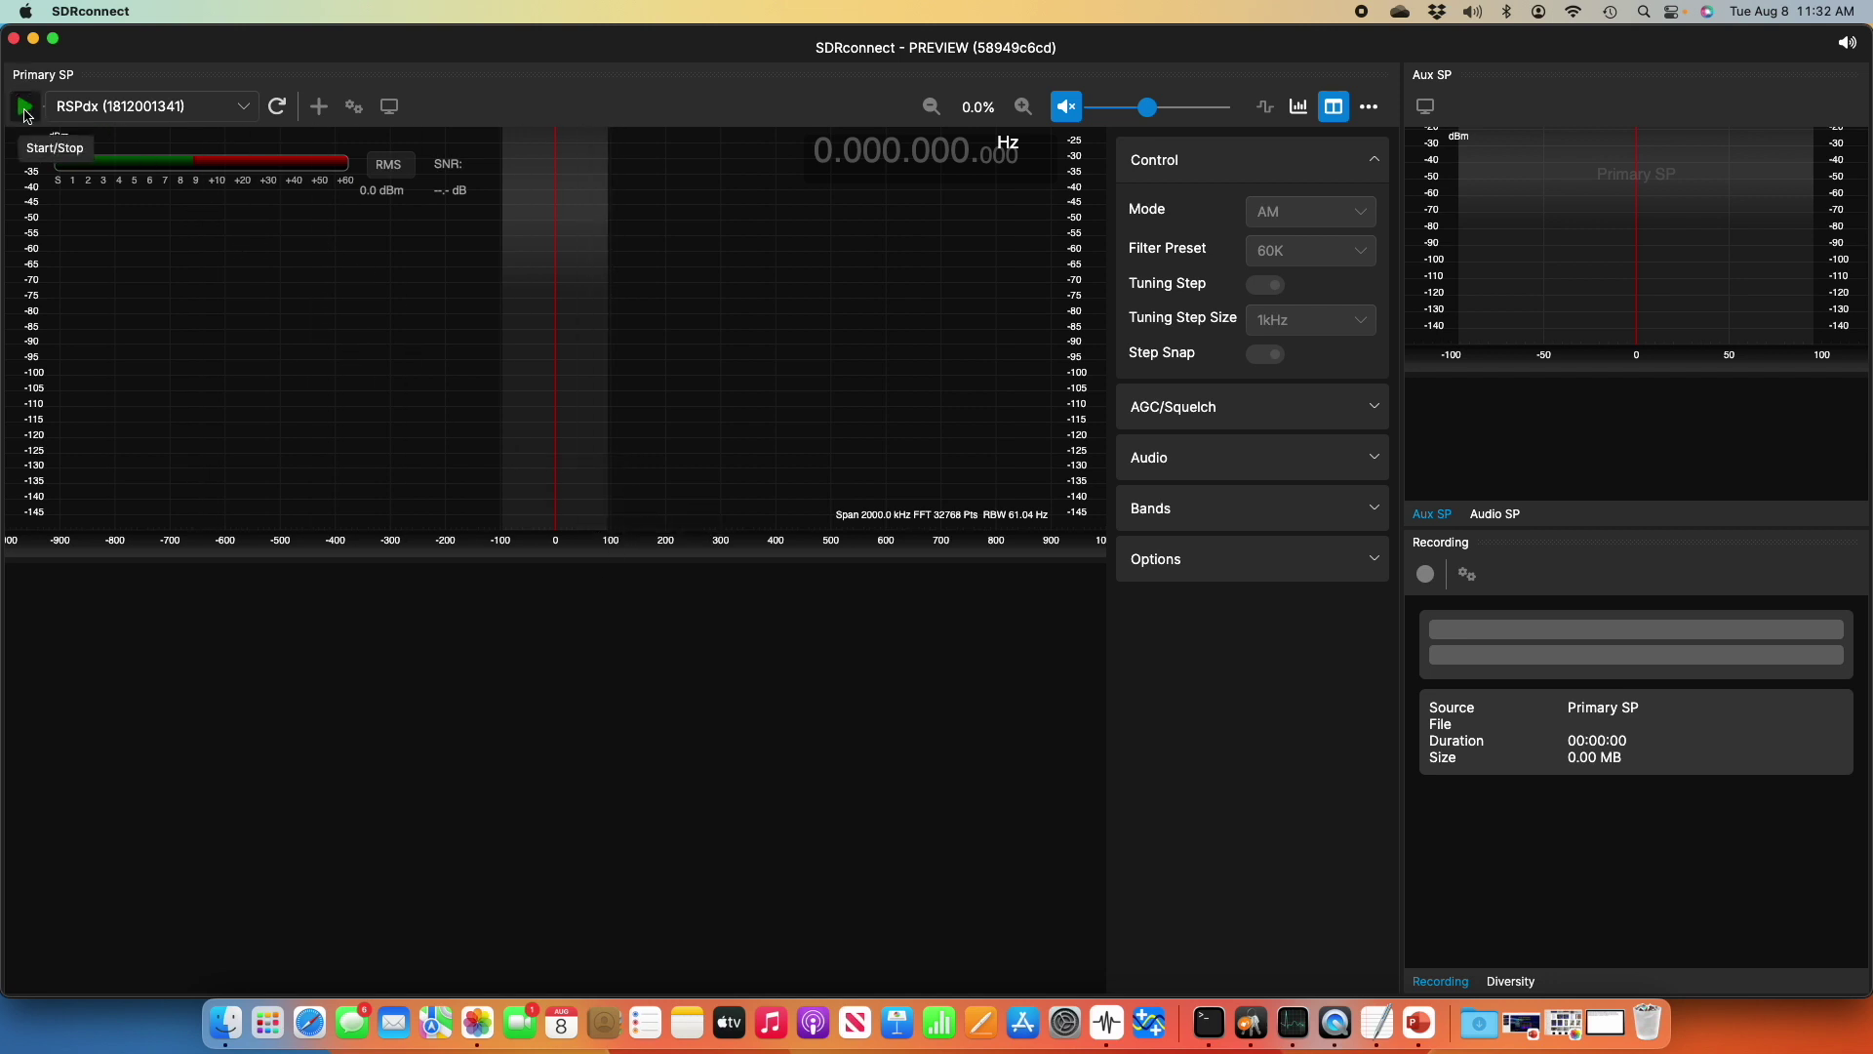
# Step: Start the RSPdx on 99.900 MHz FM, view its device settings, then quit SDRconnect
pyautogui.click(26, 109)
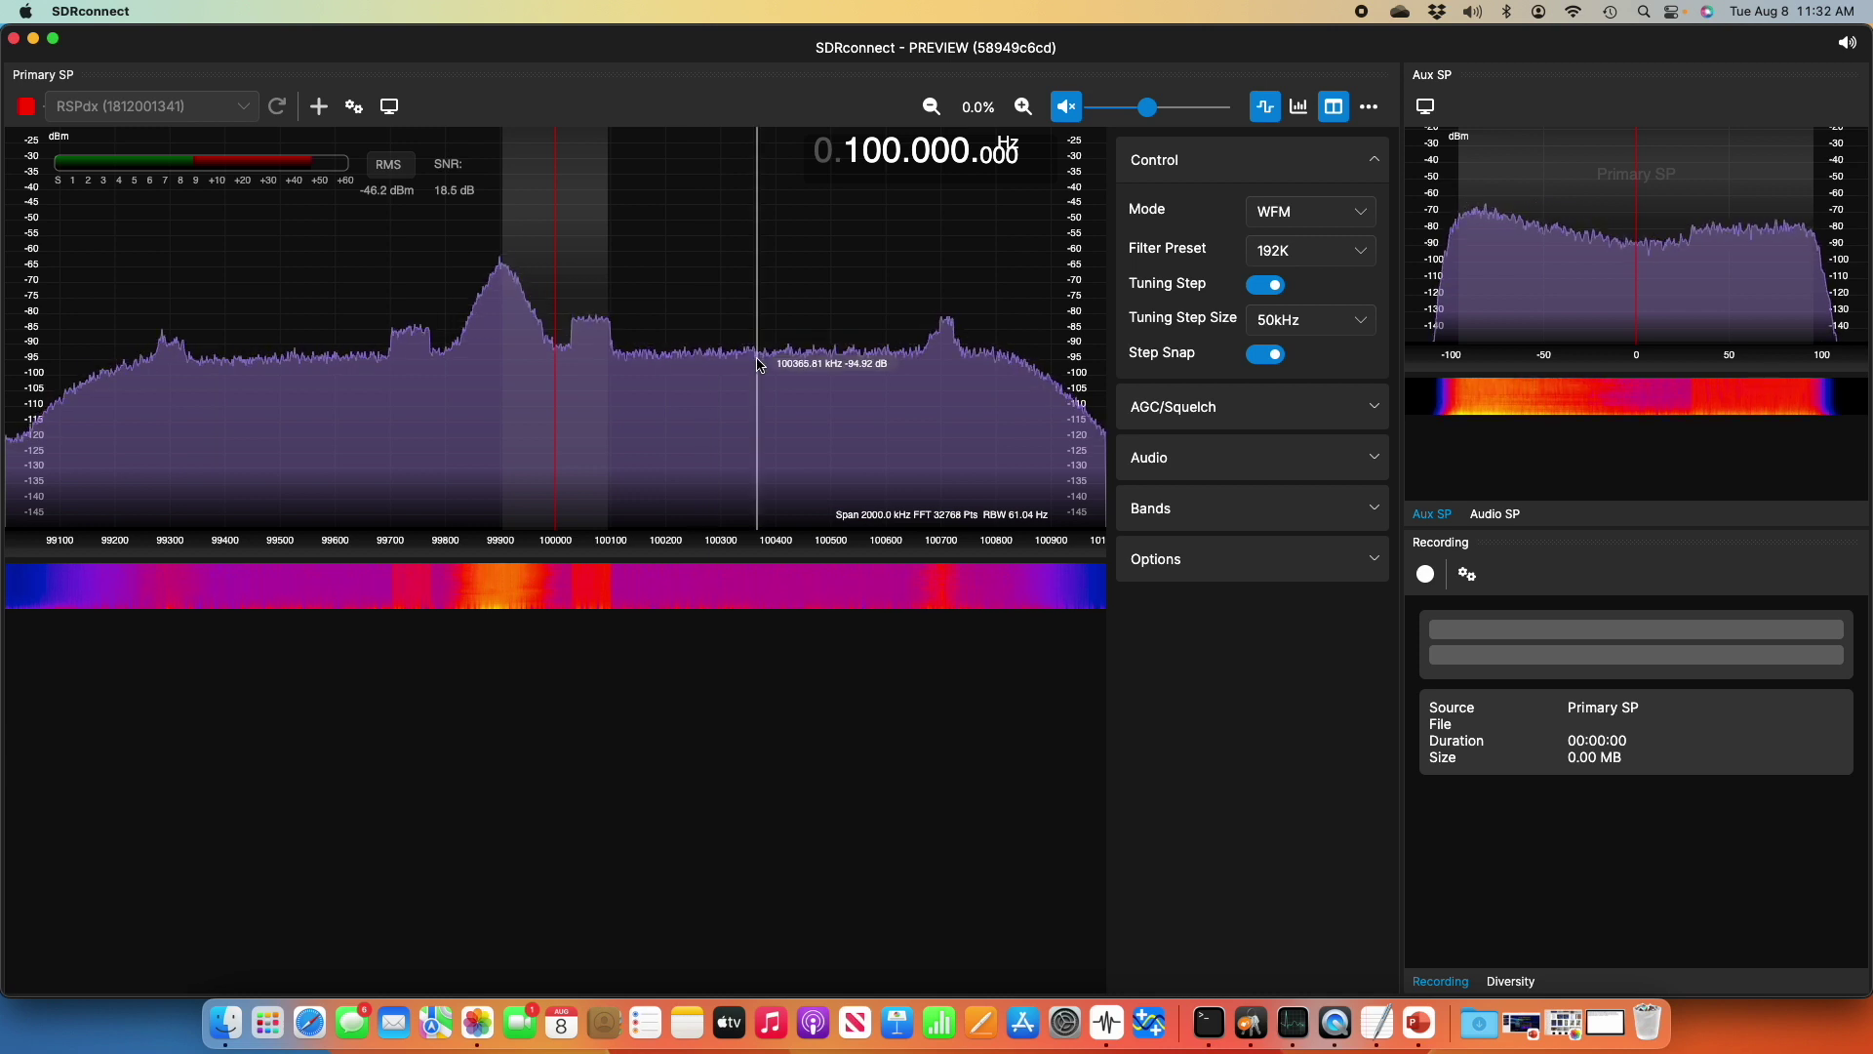
pyautogui.scroll(-2, 758, 364)
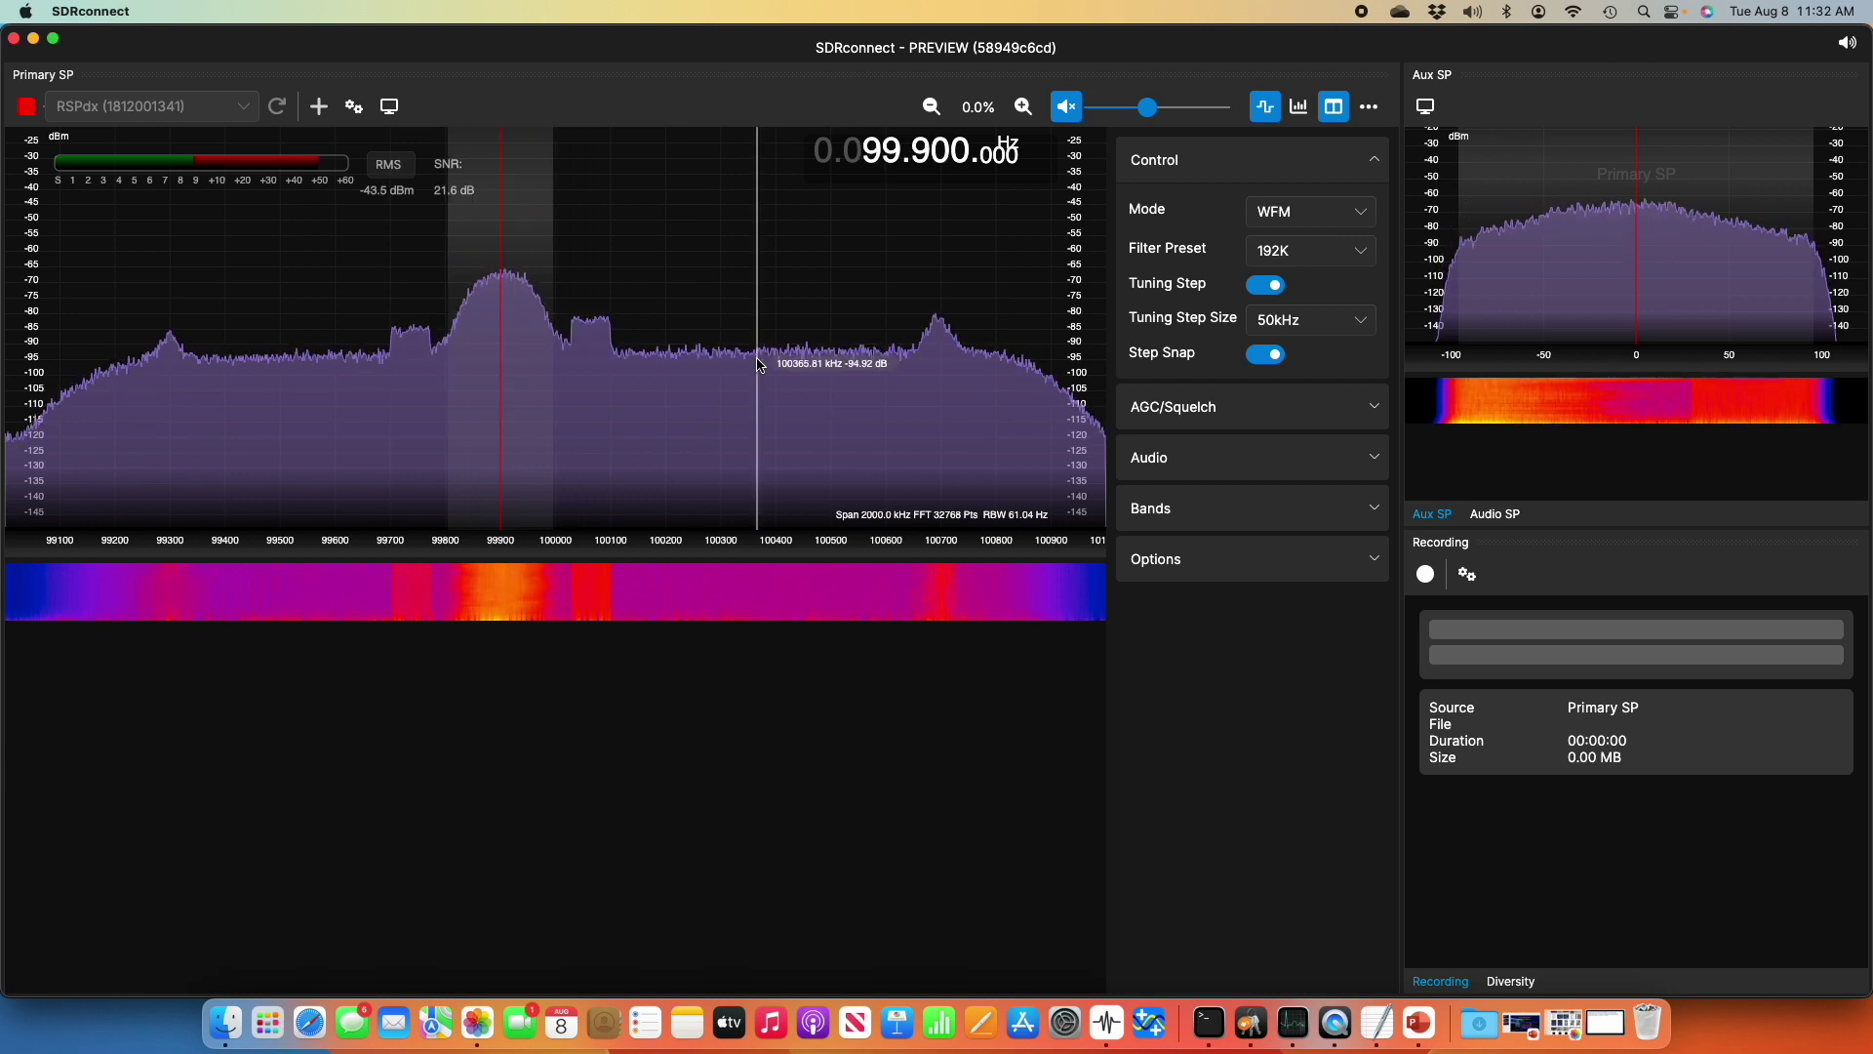
pyautogui.click(354, 107)
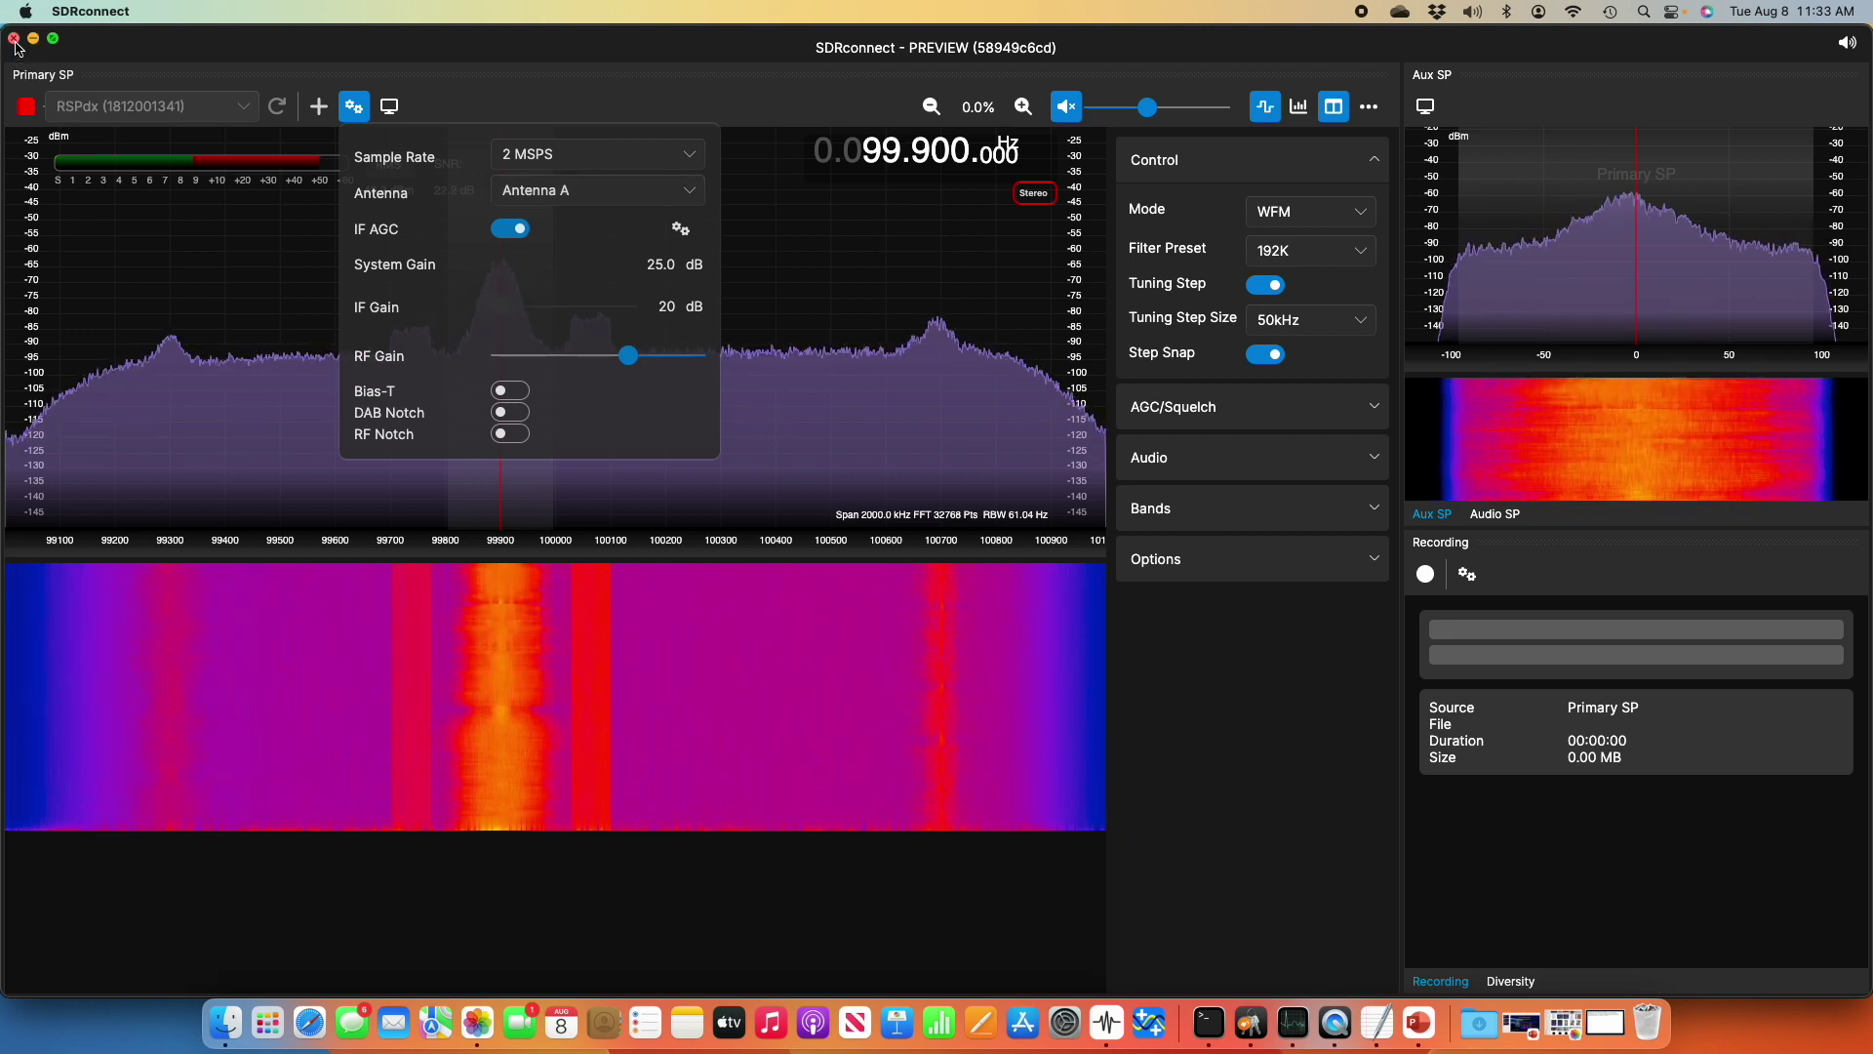
pyautogui.click(13, 39)
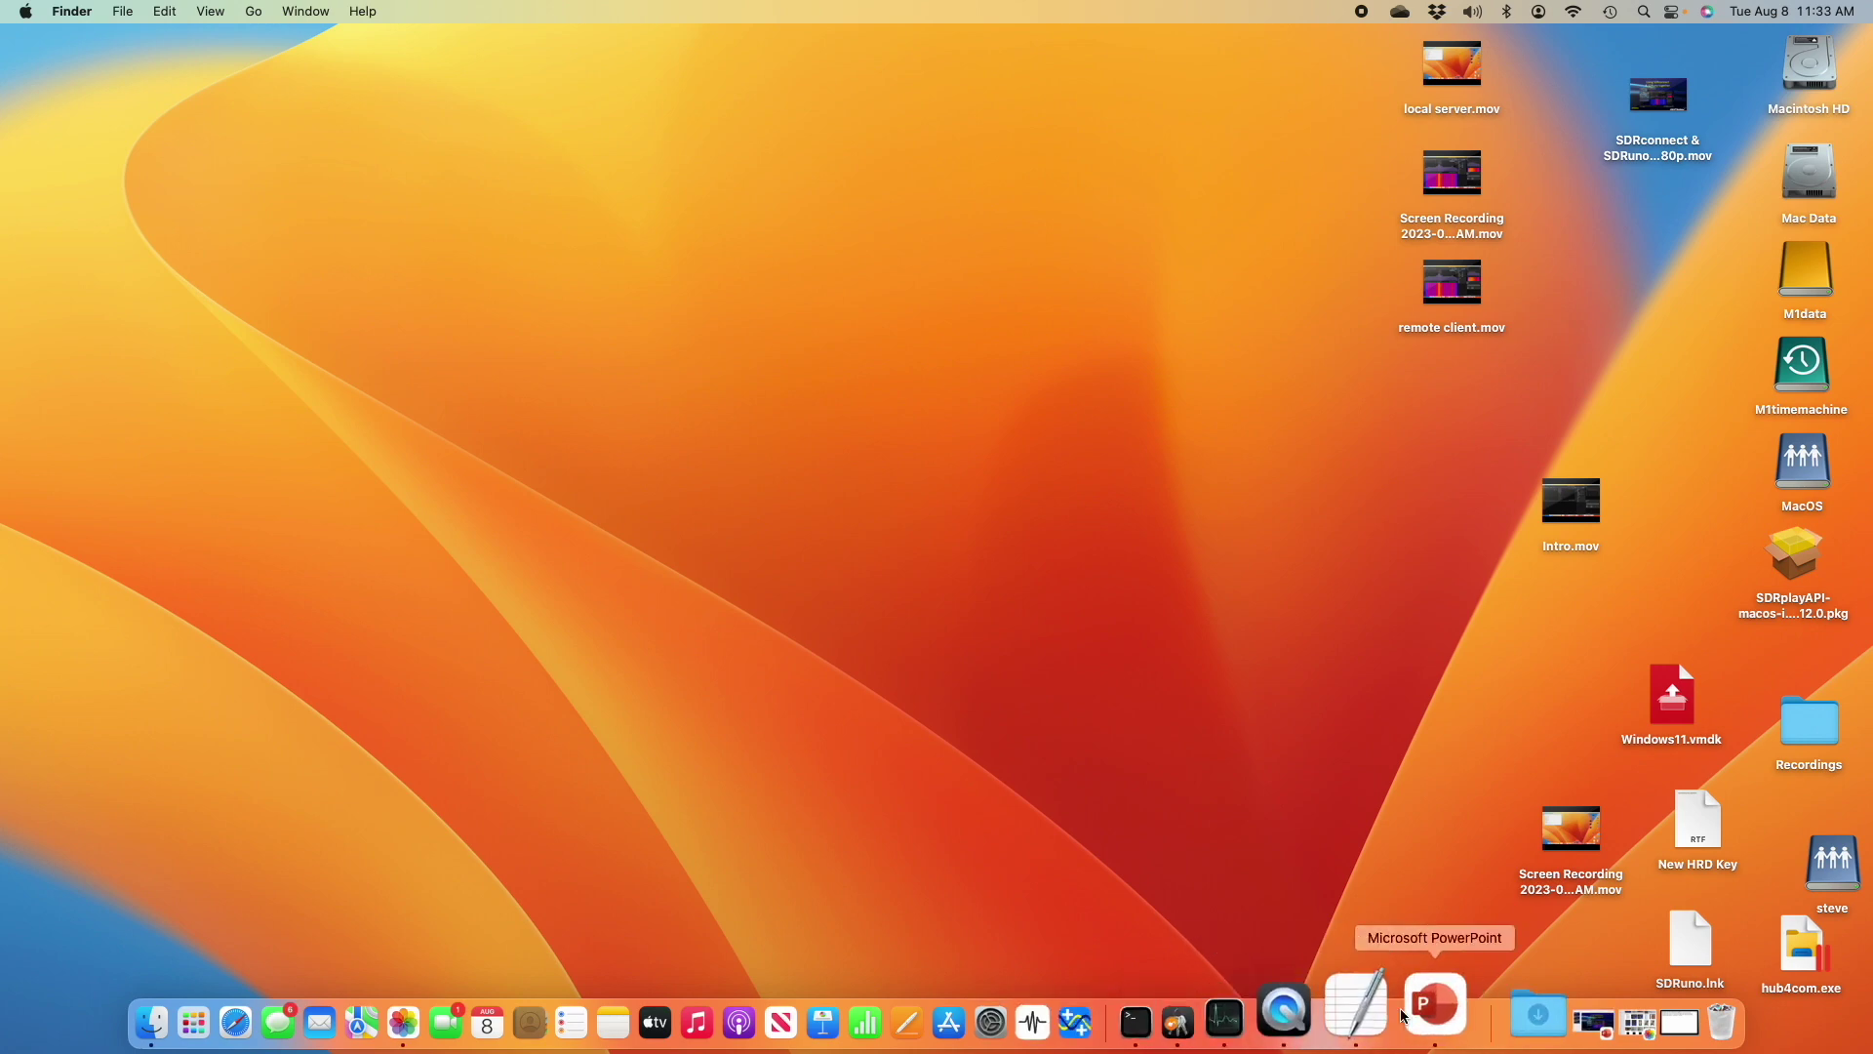
# Step: Run ./sdrconnect --server in the restored Terminal, then relaunch SDRconnect as a client
pyautogui.click(1643, 1007)
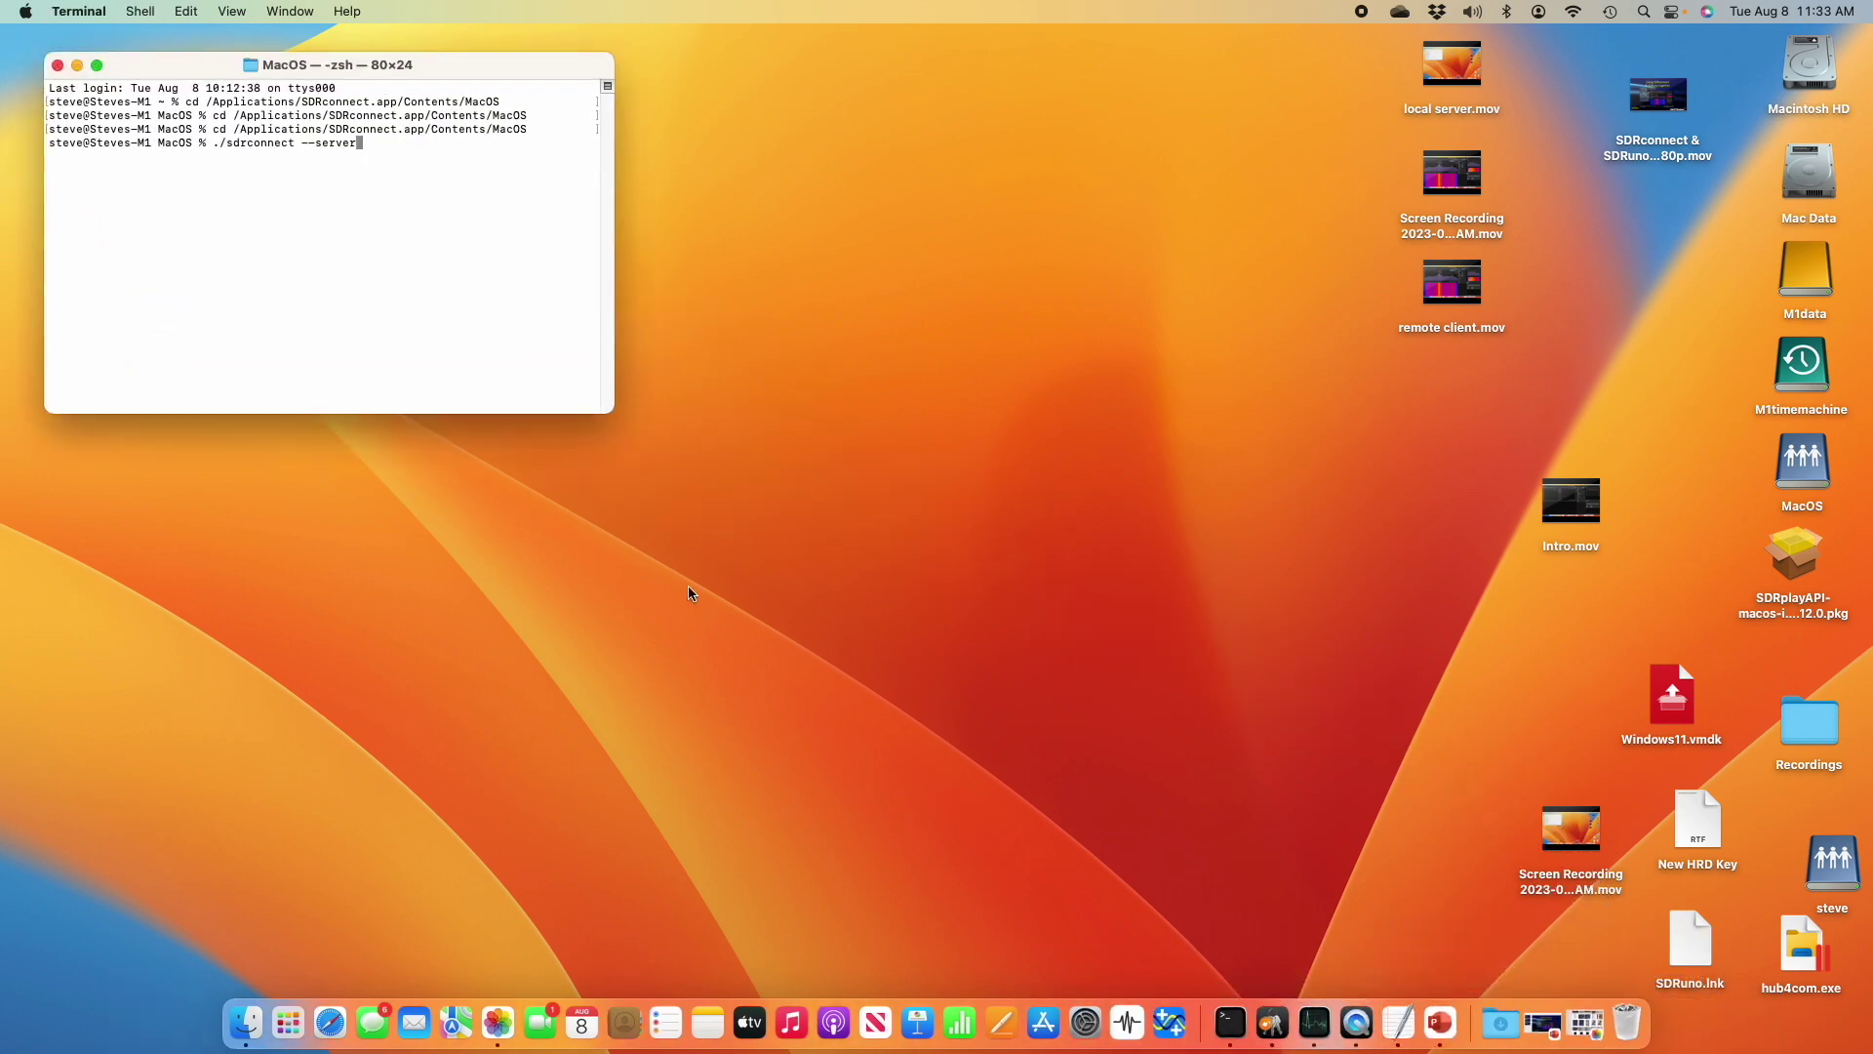
pyautogui.press('Return')
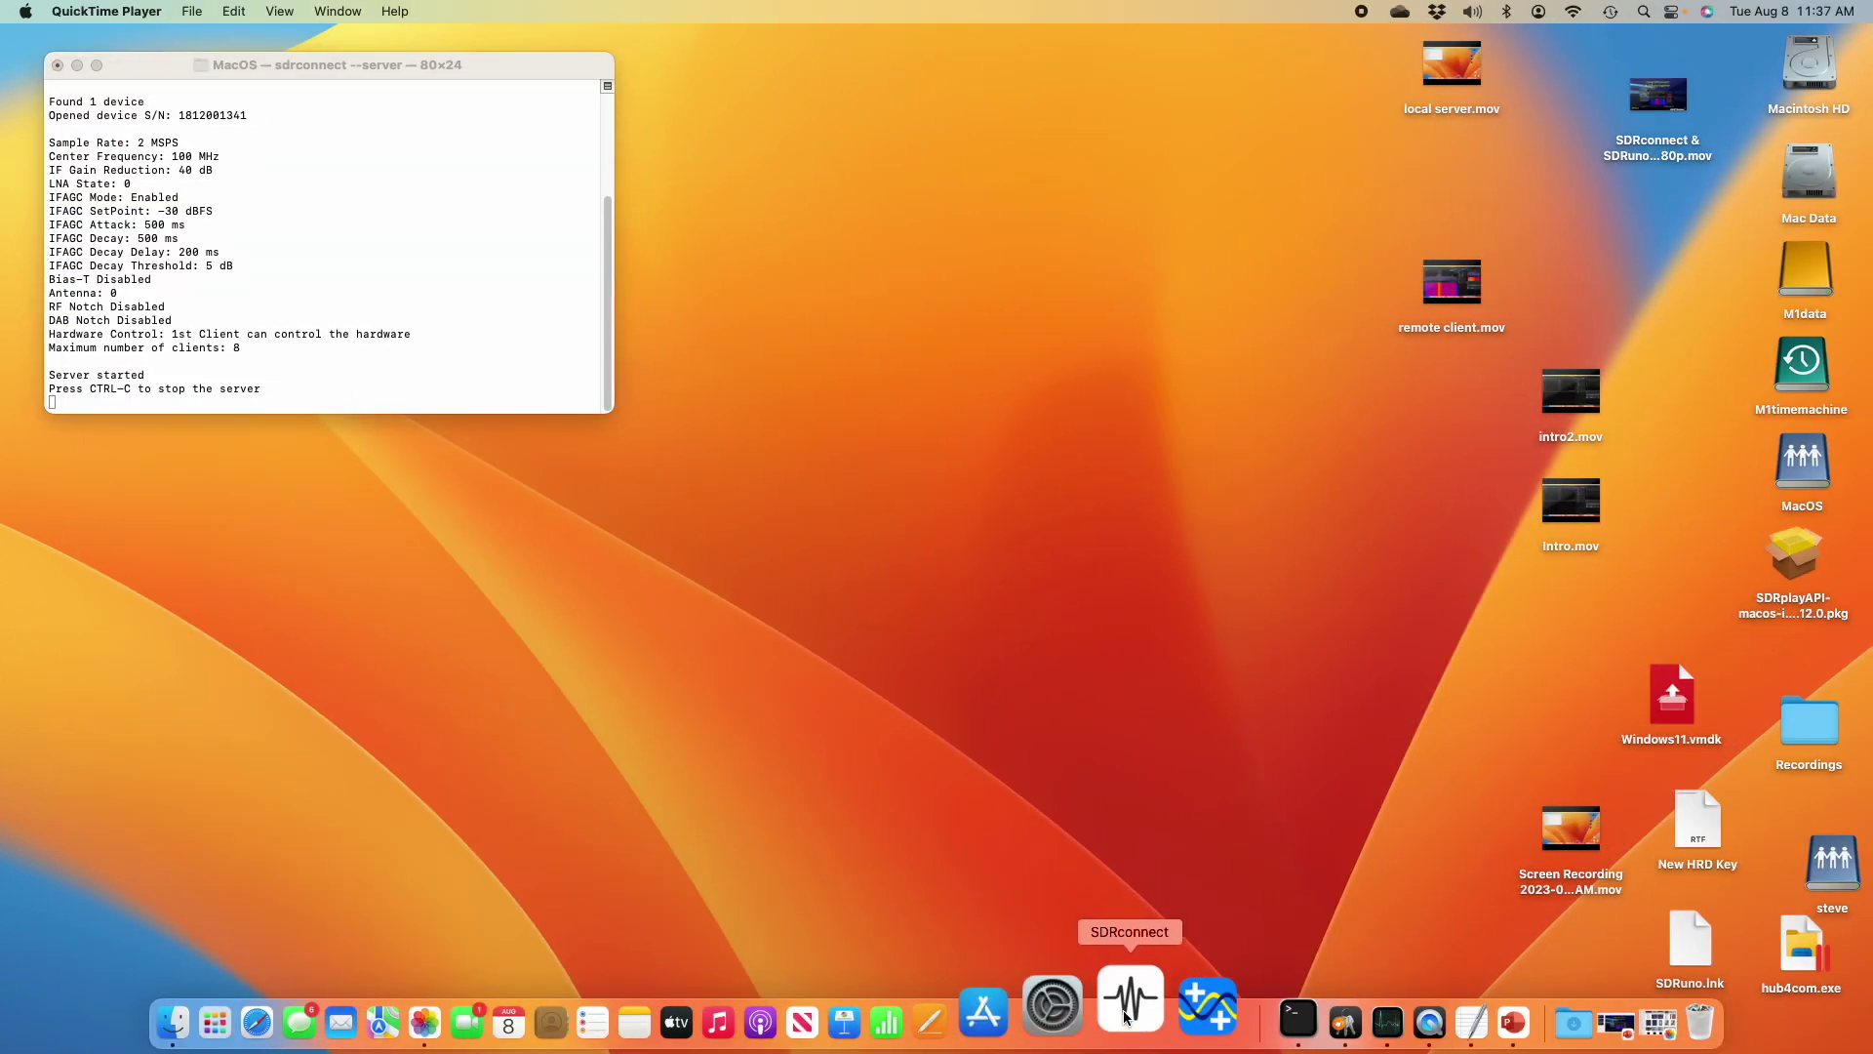
pyautogui.click(1128, 1019)
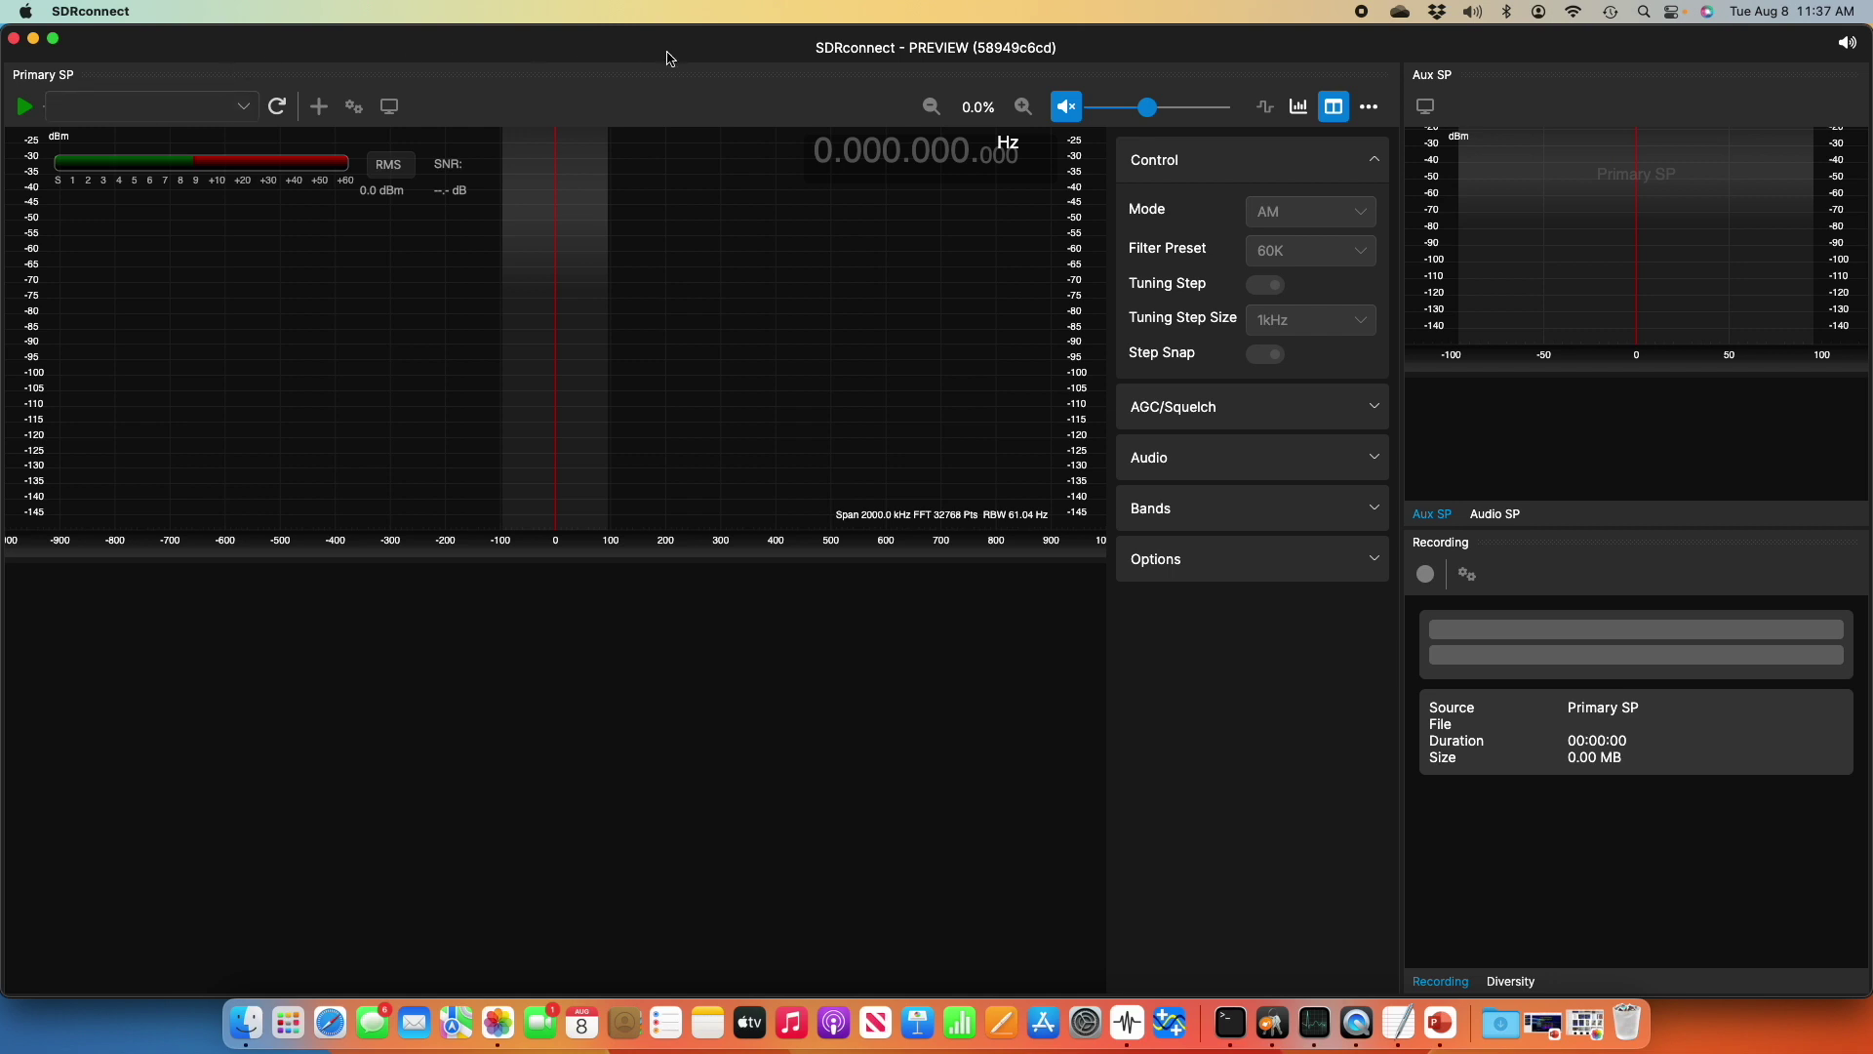
# Step: Add a new entry to the server list and name it Local
pyautogui.click(1368, 106)
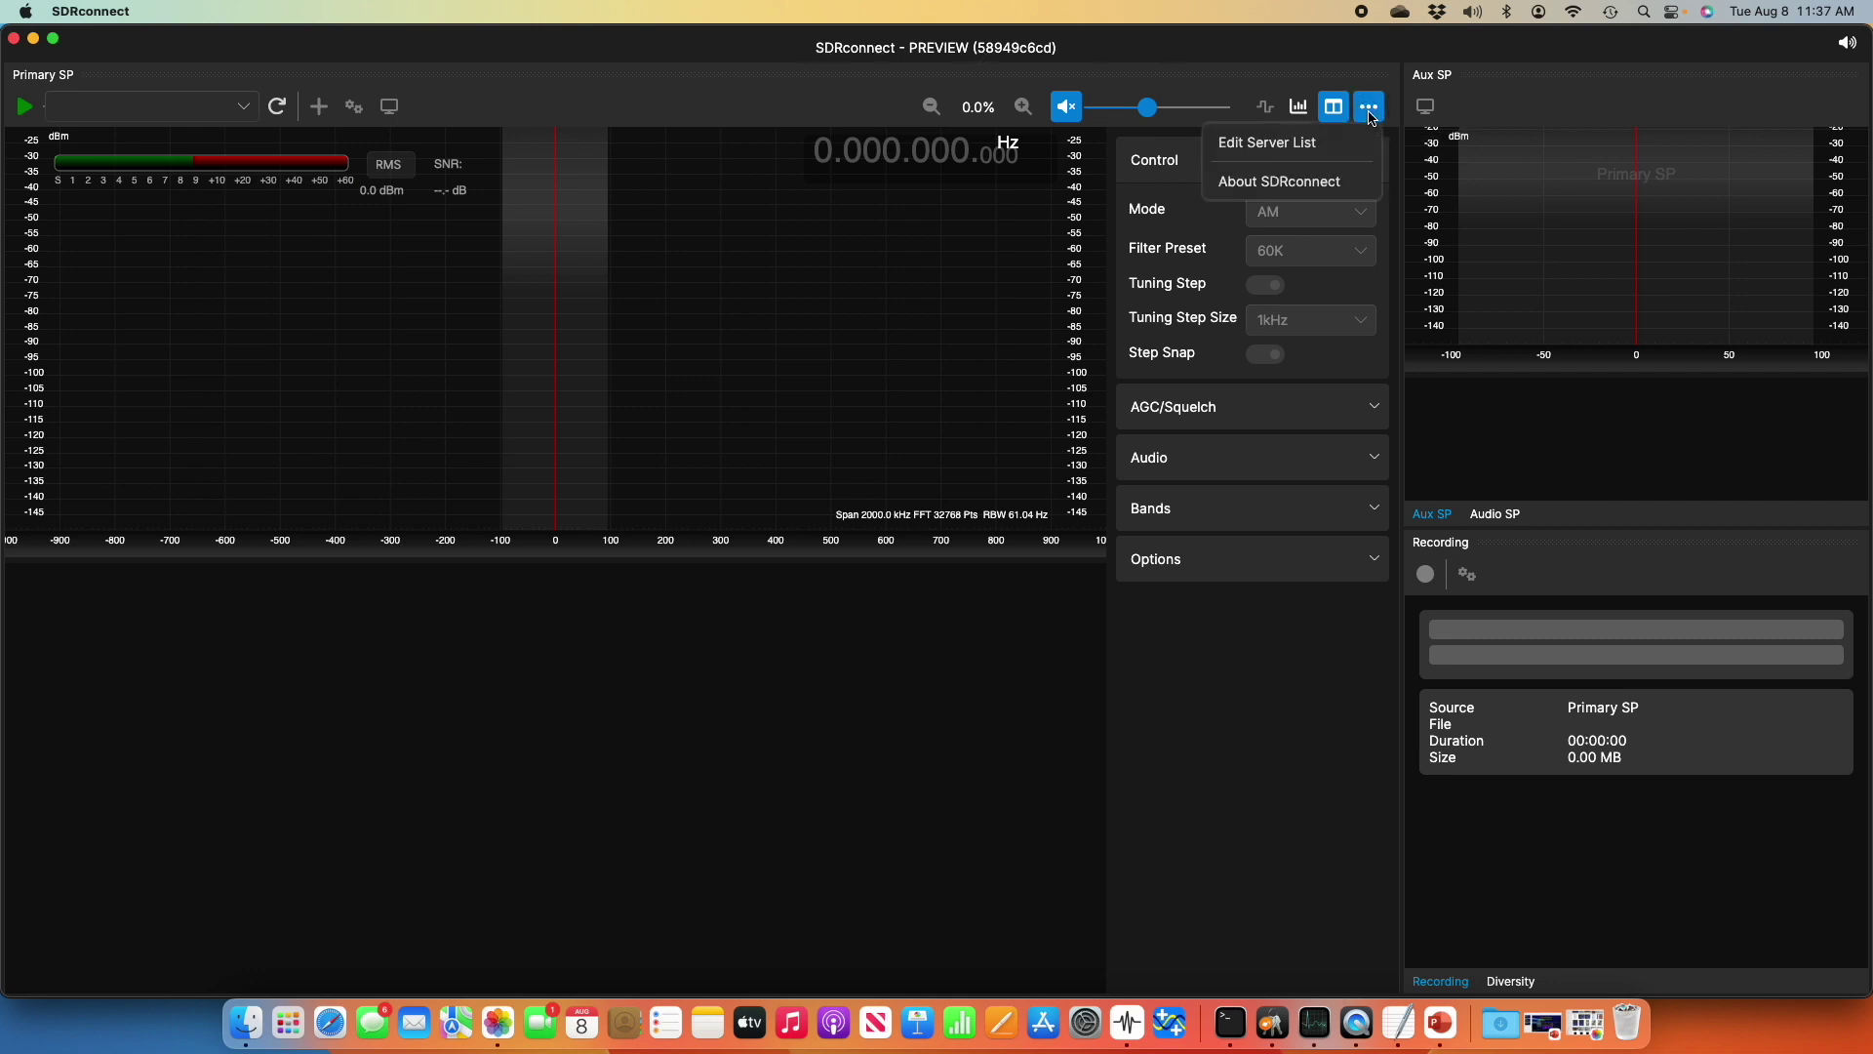
pyautogui.click(1308, 149)
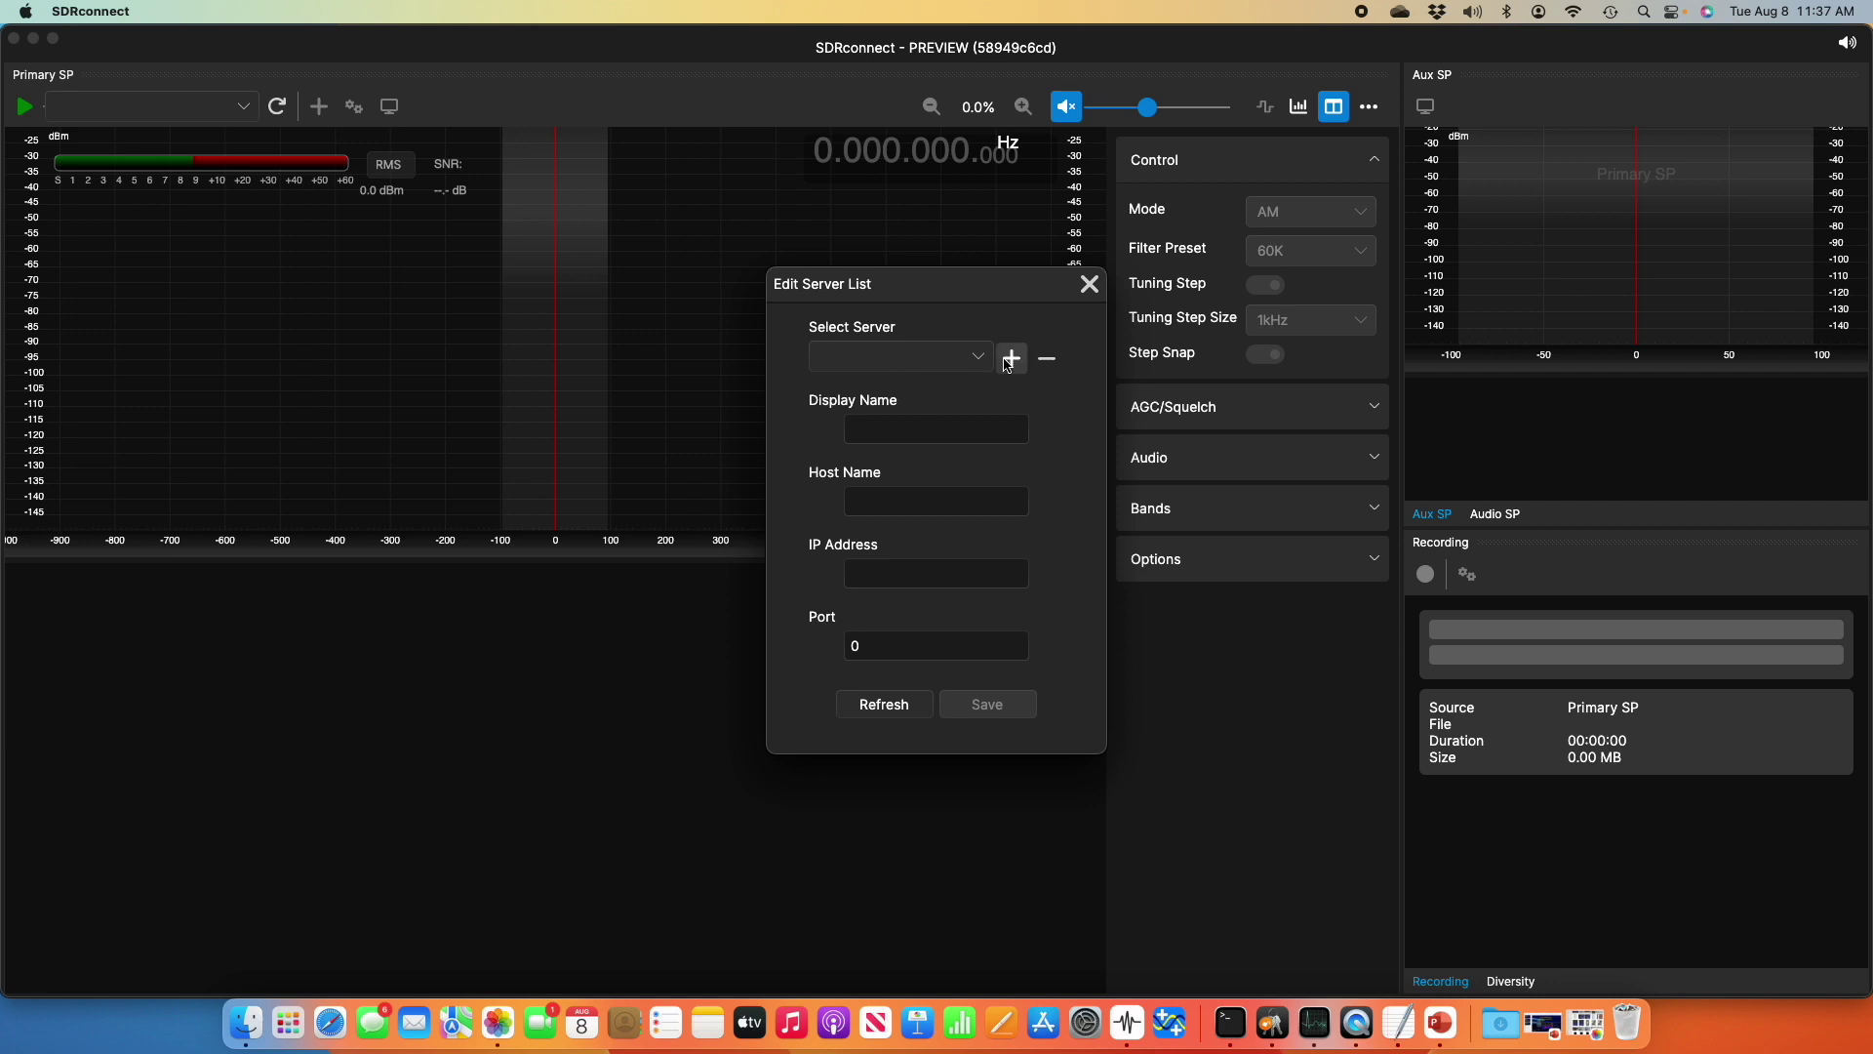
pyautogui.click(1010, 359)
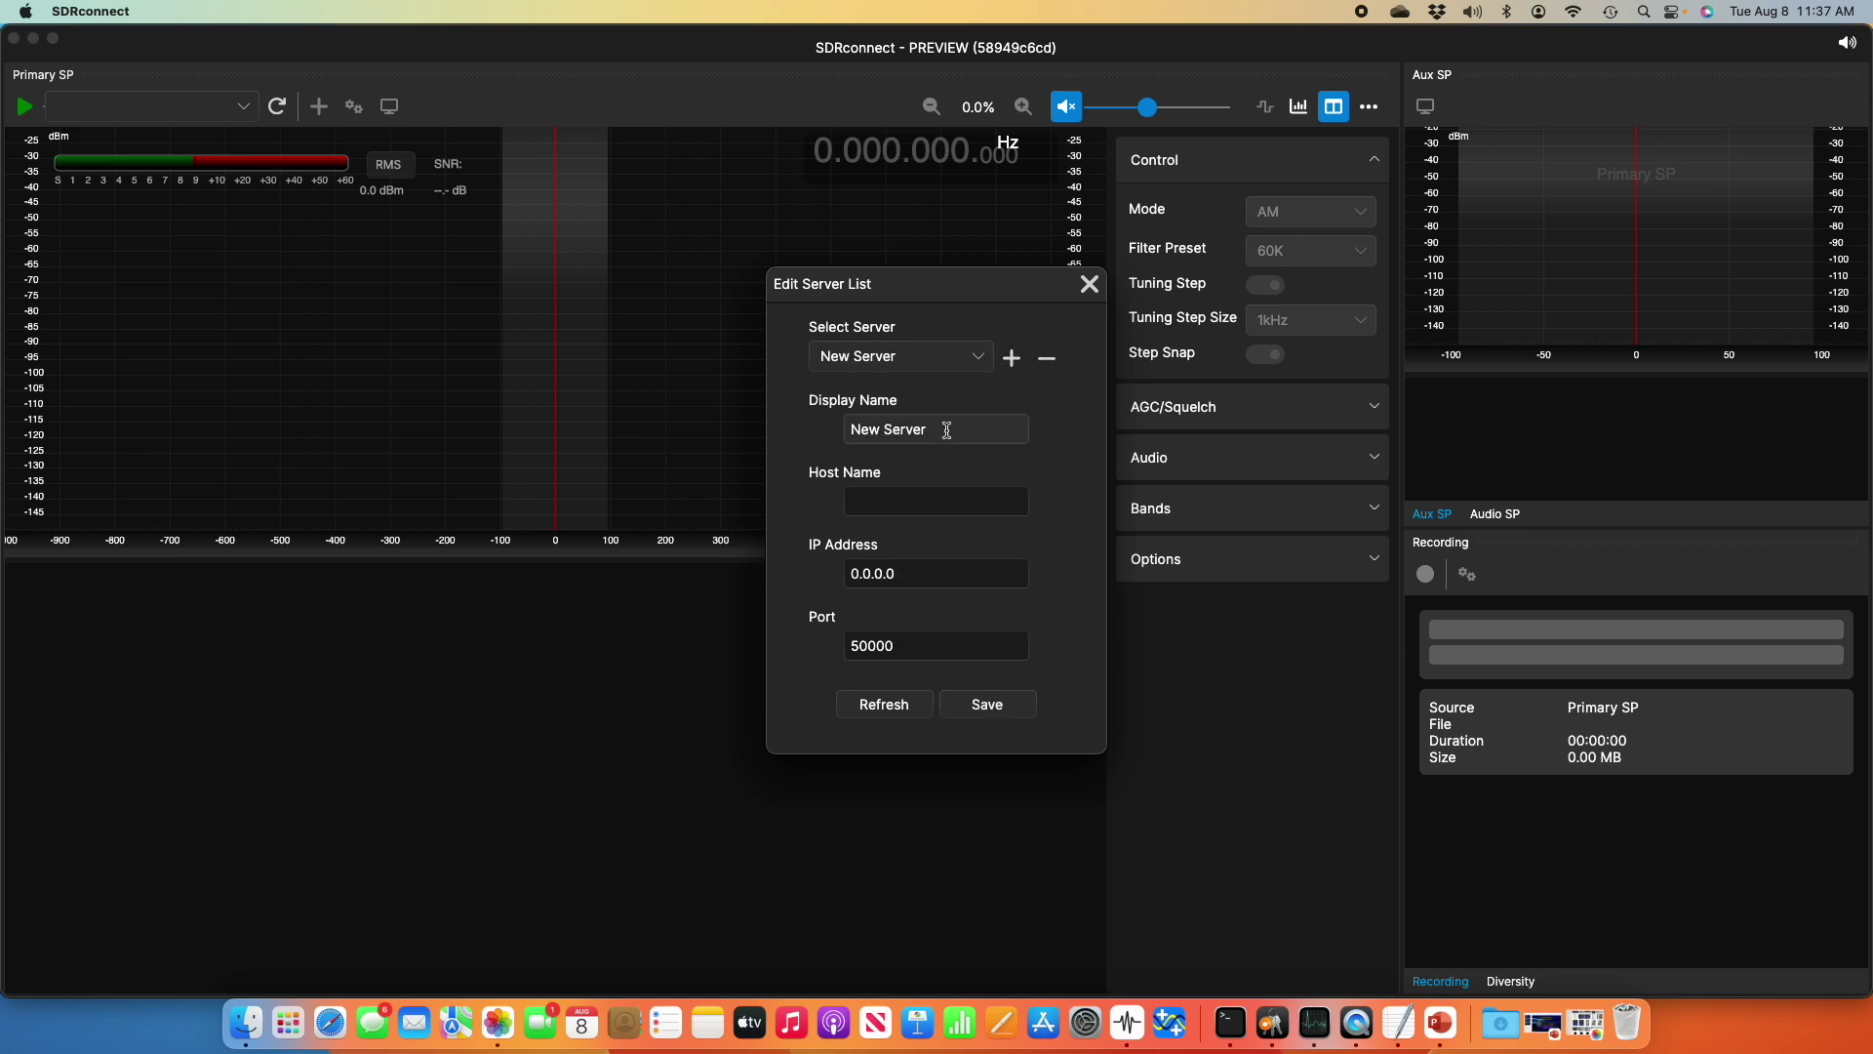
pyautogui.moveTo(946, 430); pyautogui.dragTo(800, 430)
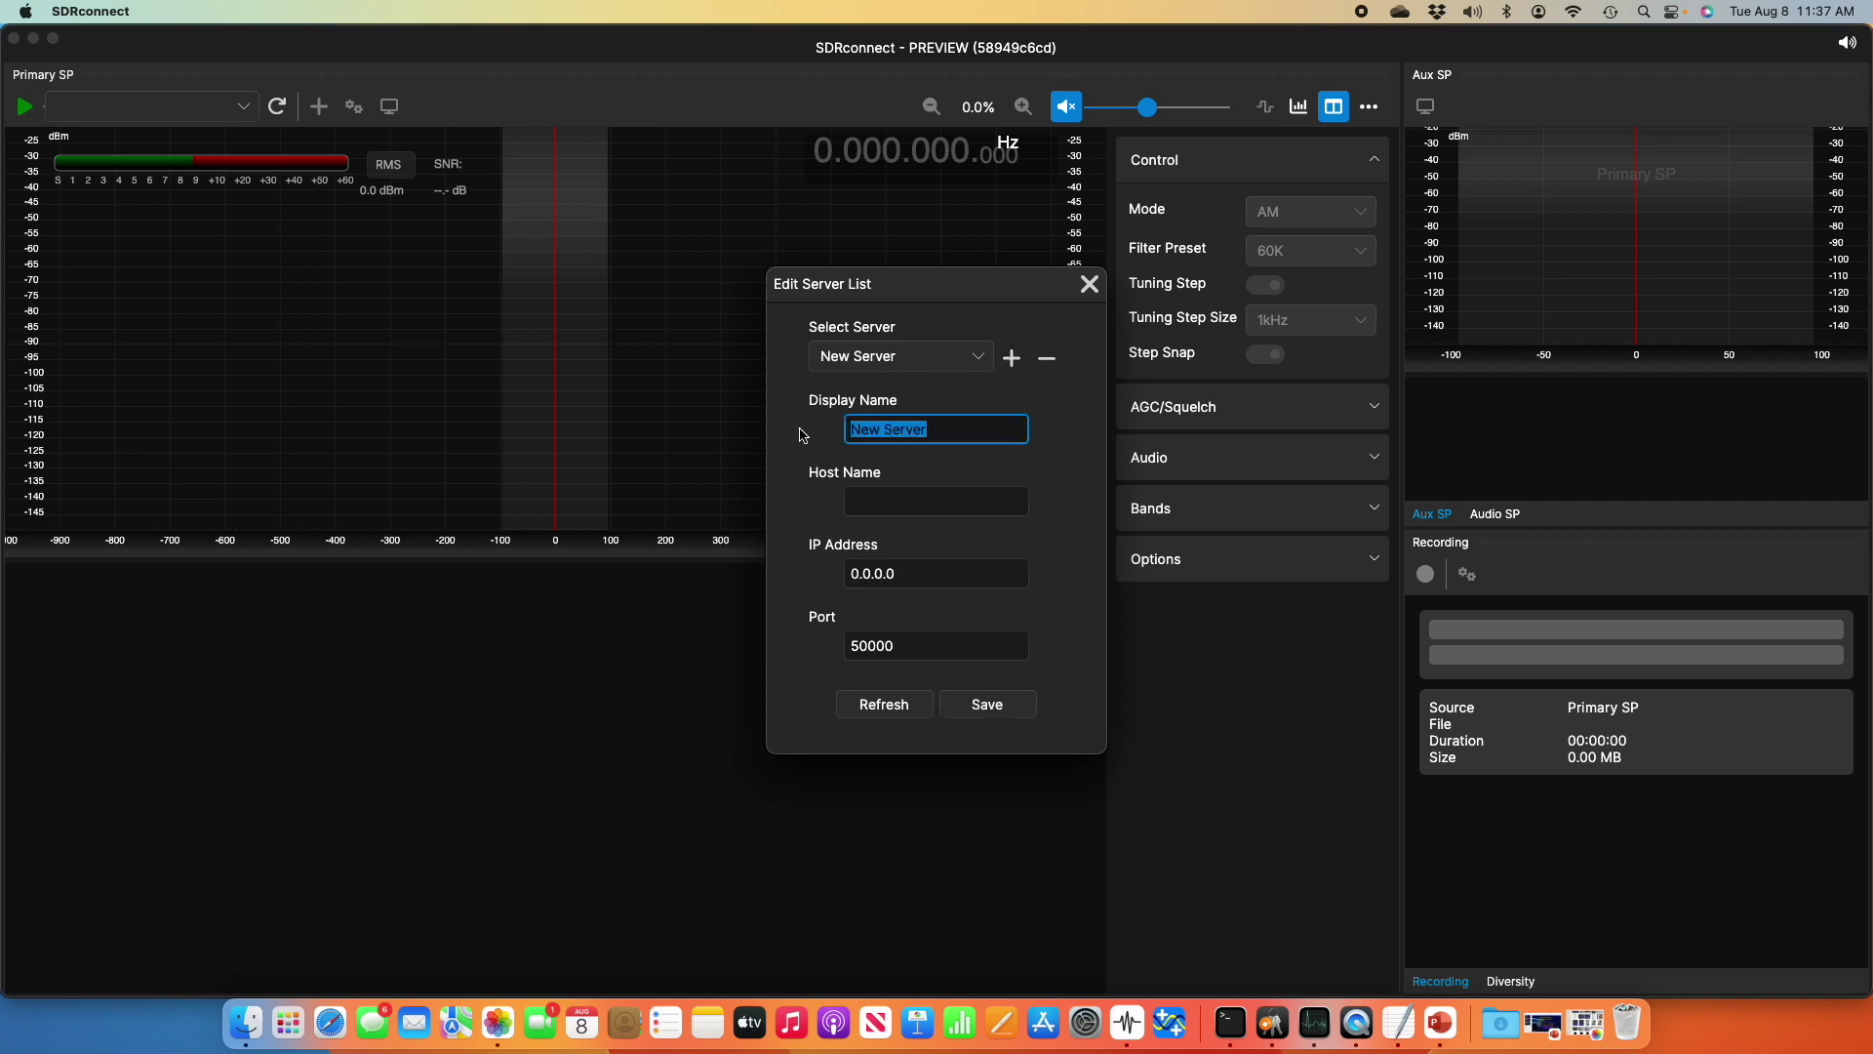
pyautogui.write('Local')
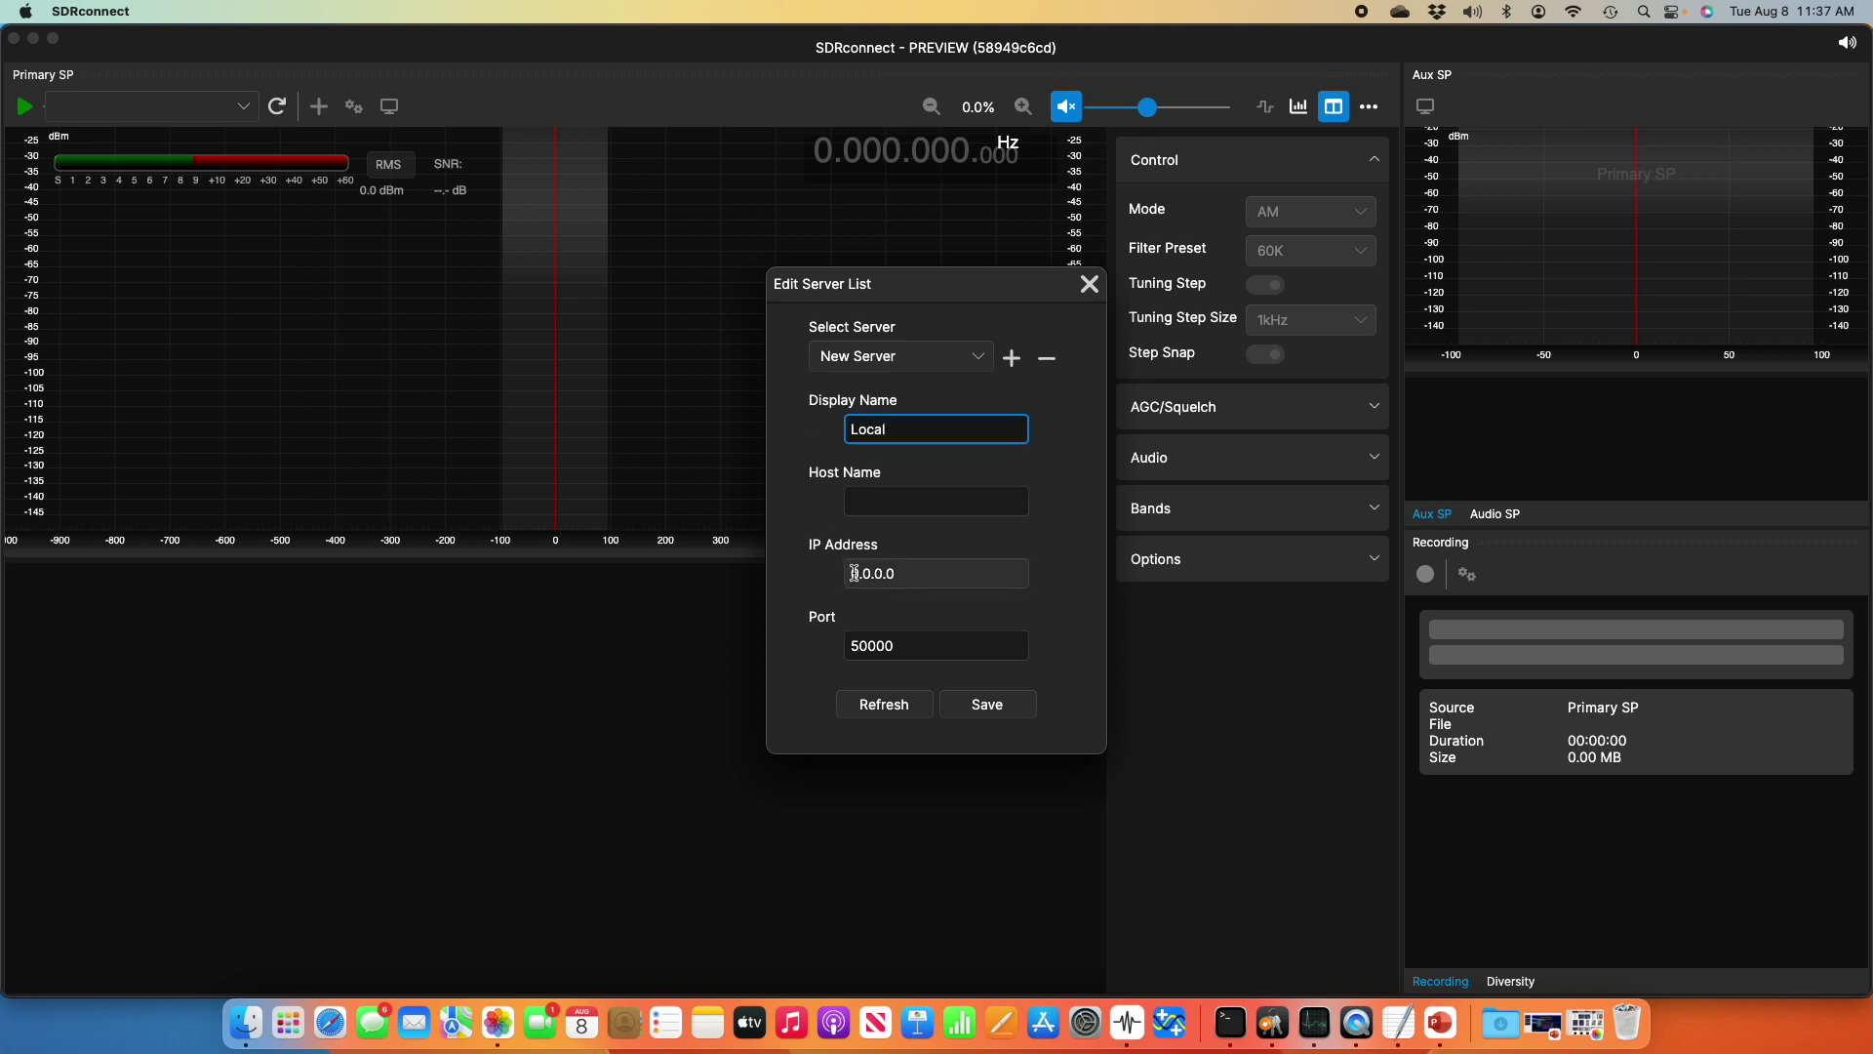
# Step: Give the Local entry IP 10.0.0.179 and port 50000, save it, and refresh the device list
pyautogui.click(853, 574)
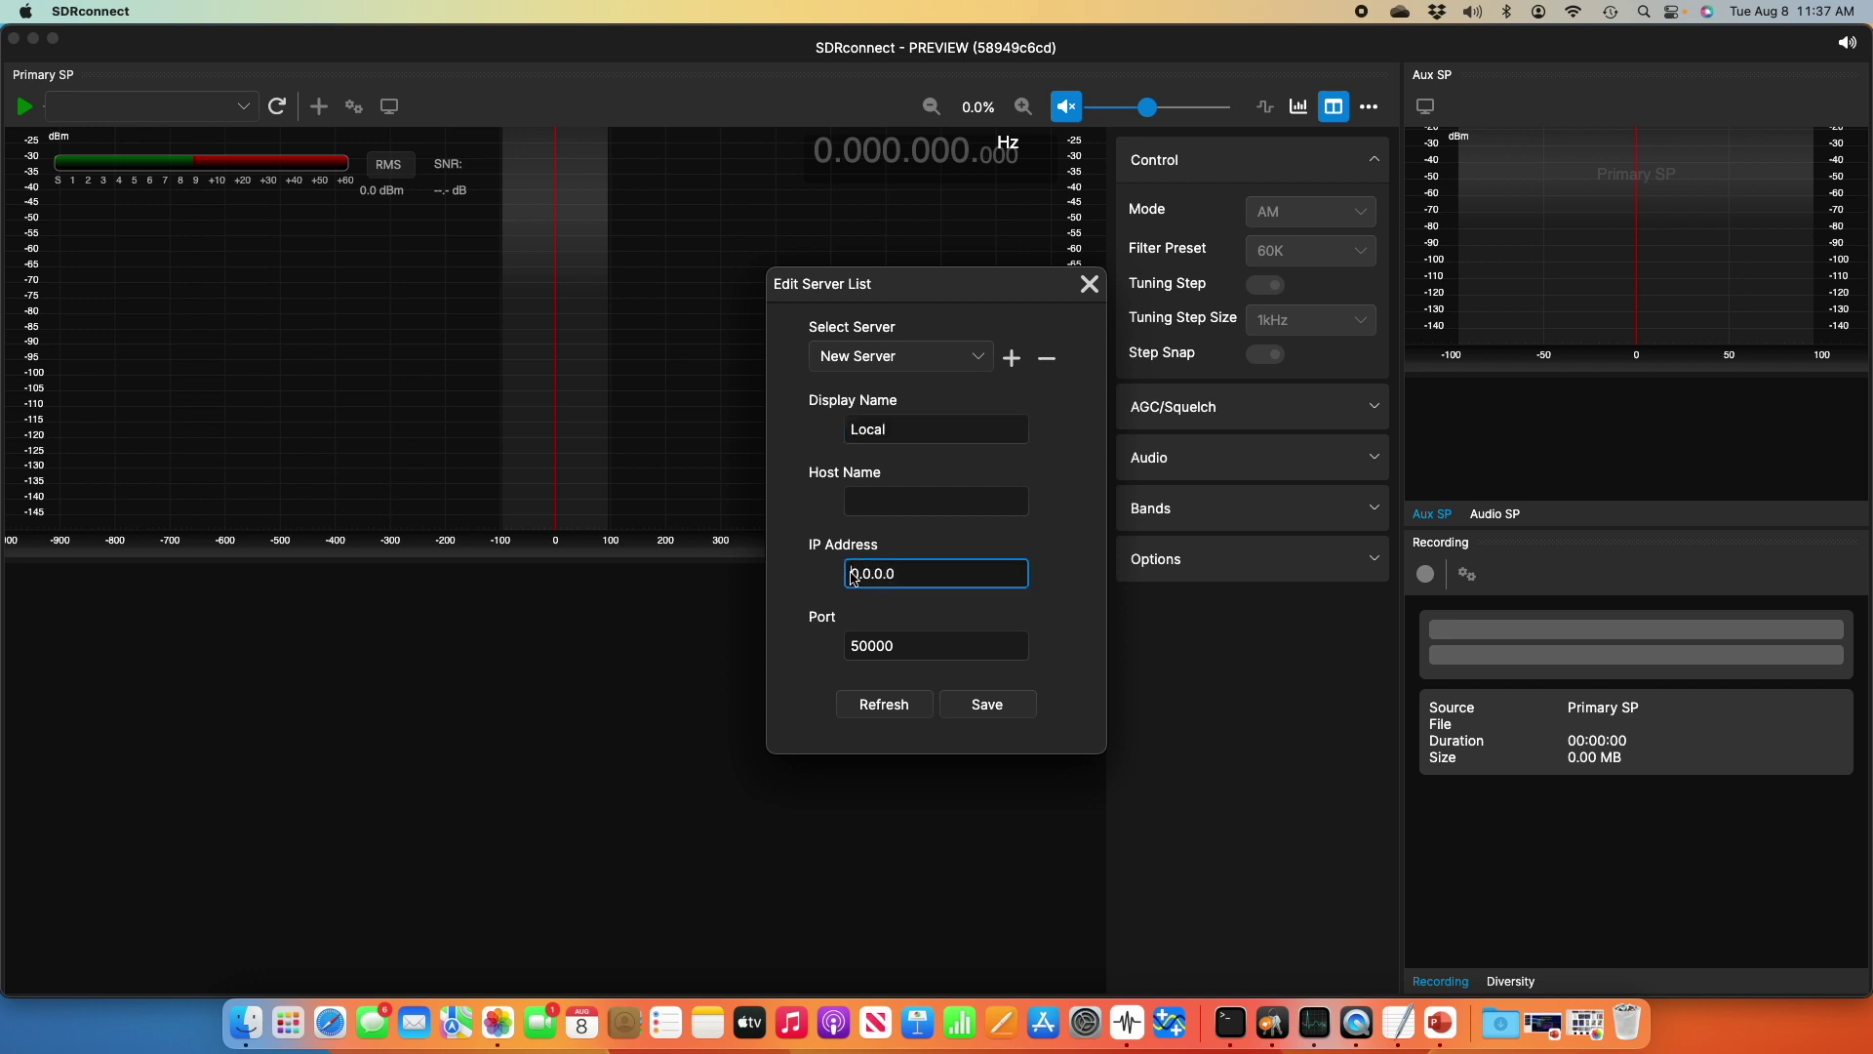
pyautogui.write('1')
pyautogui.moveTo(891, 574); pyautogui.dragTo(933, 571)
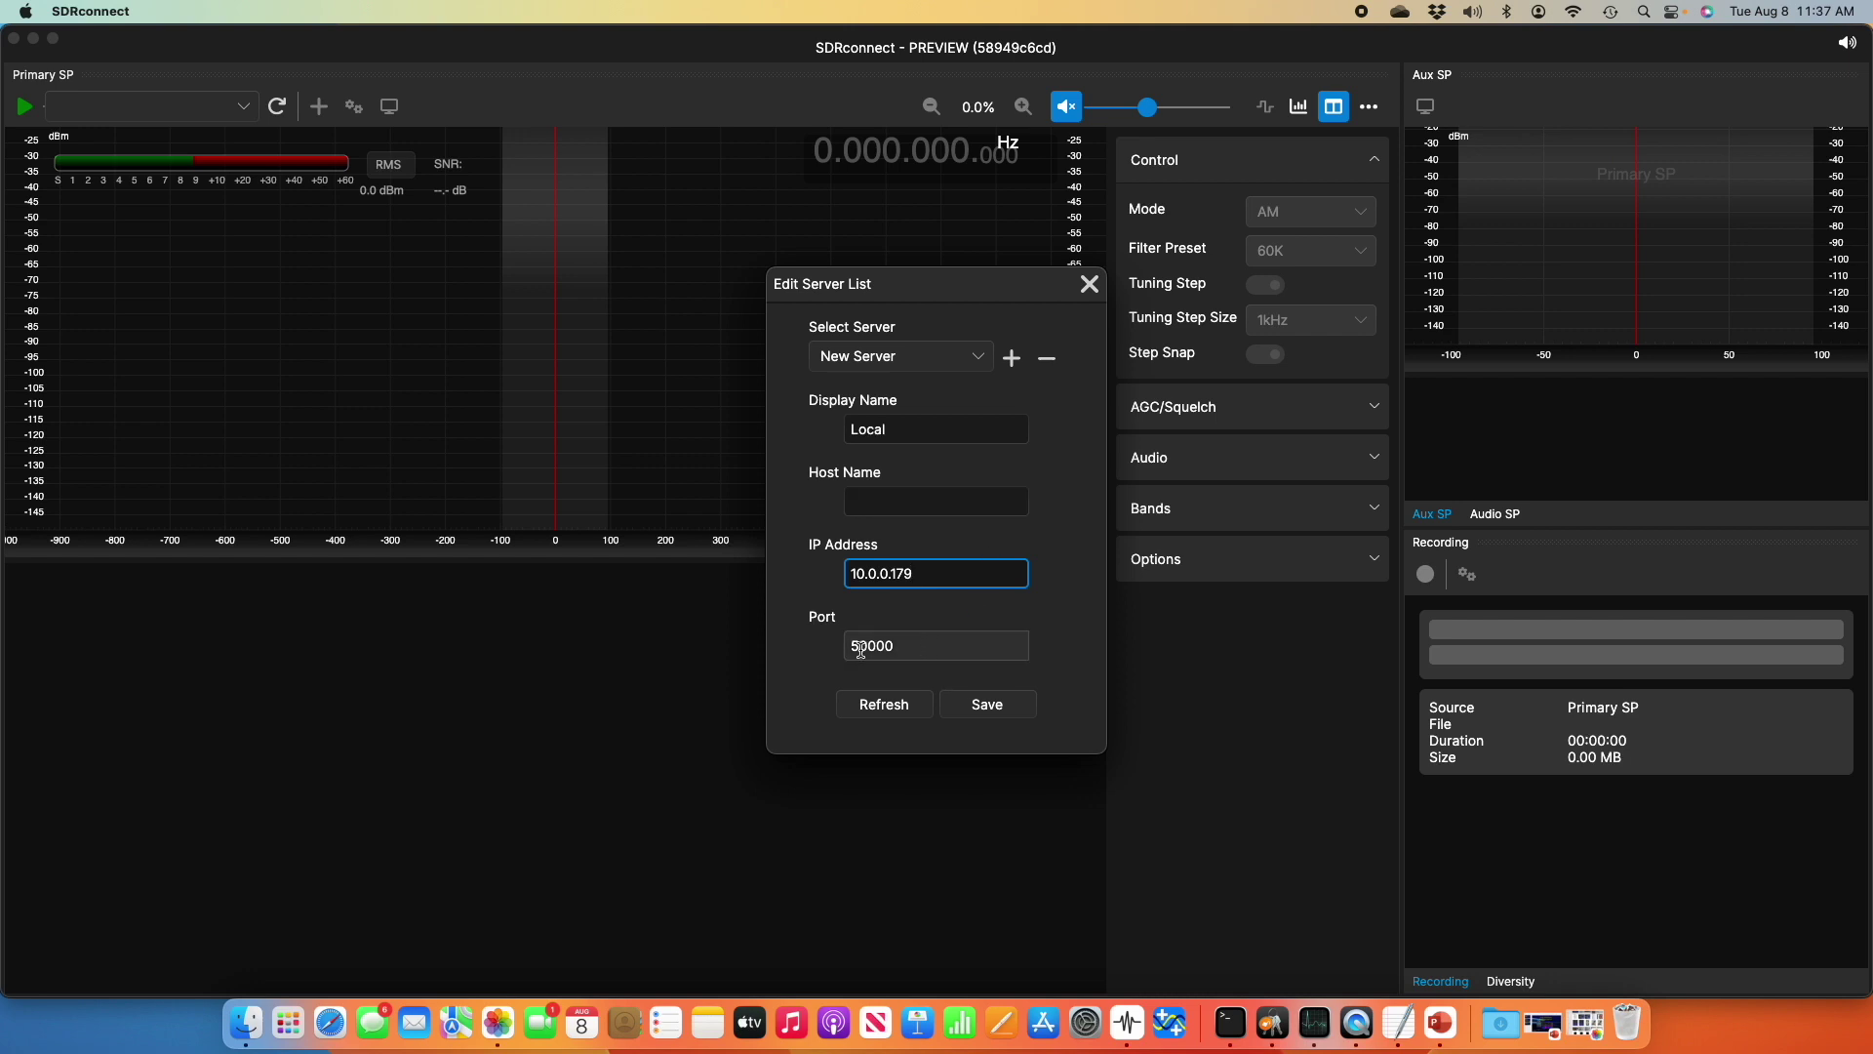
pyautogui.click(983, 707)
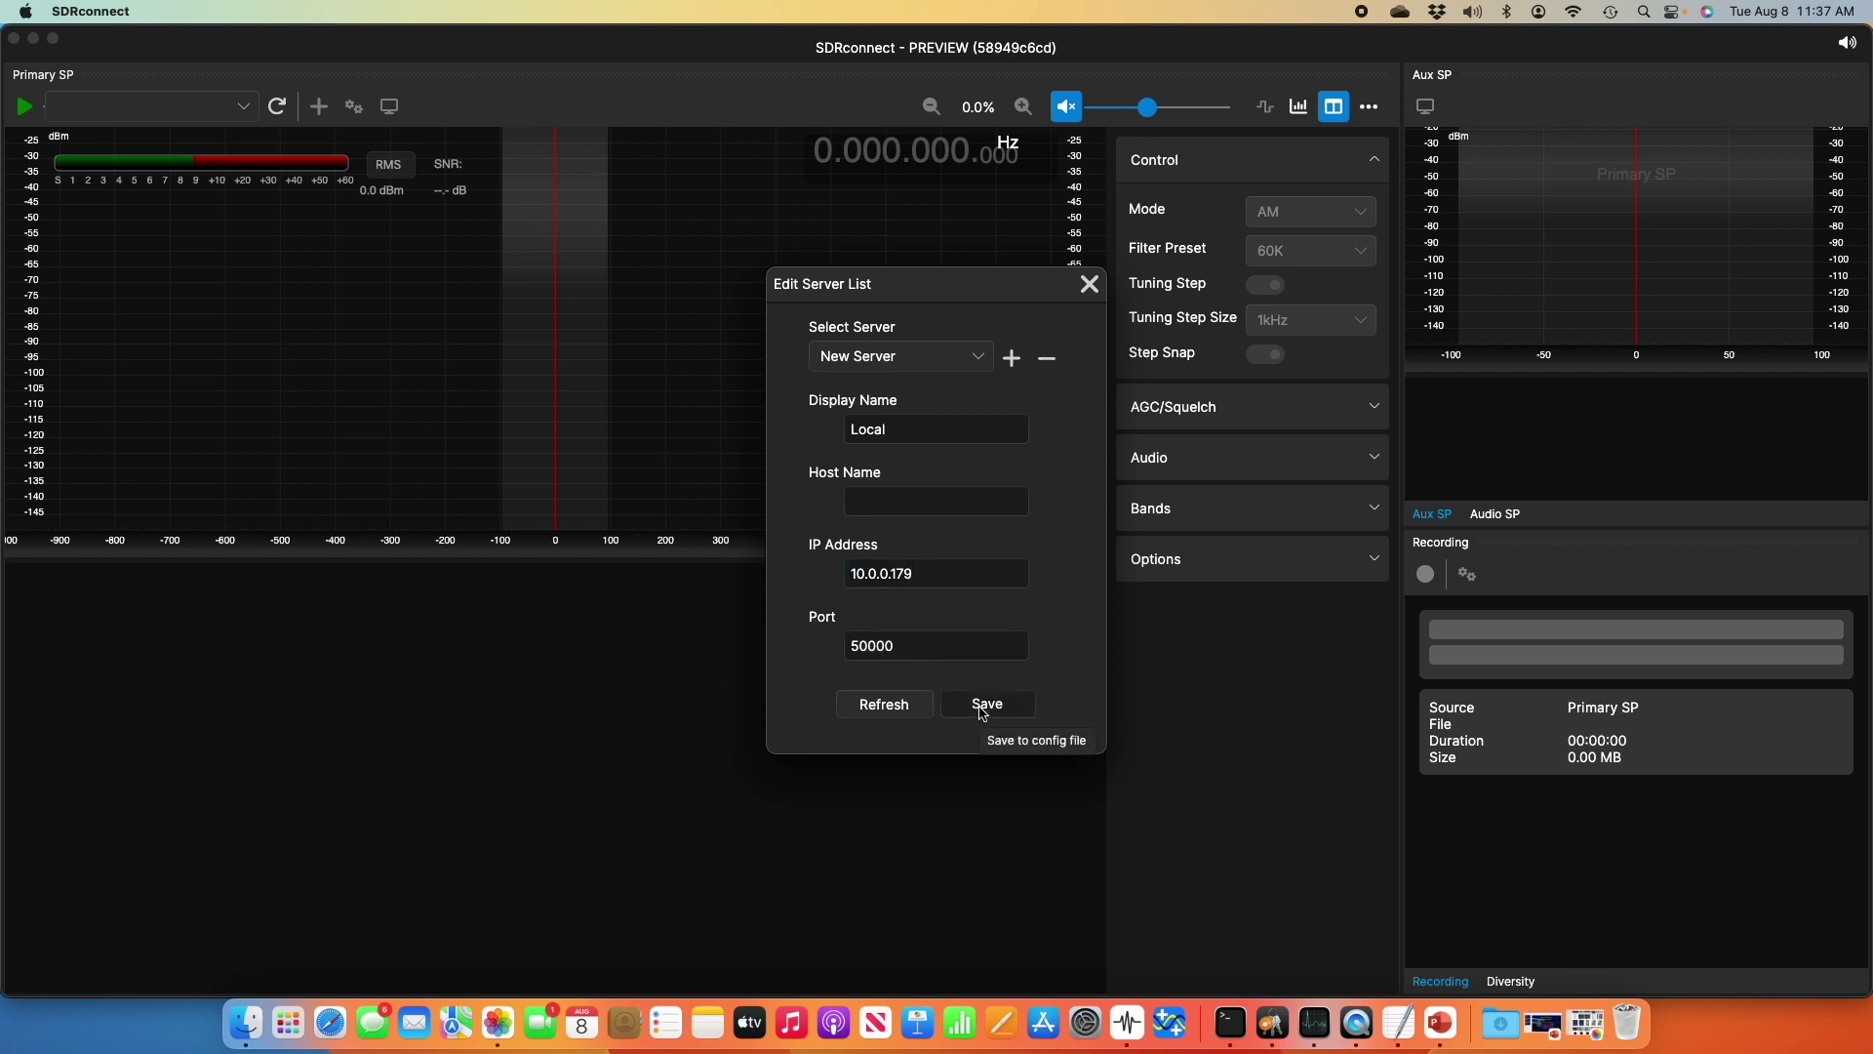
pyautogui.click(1089, 284)
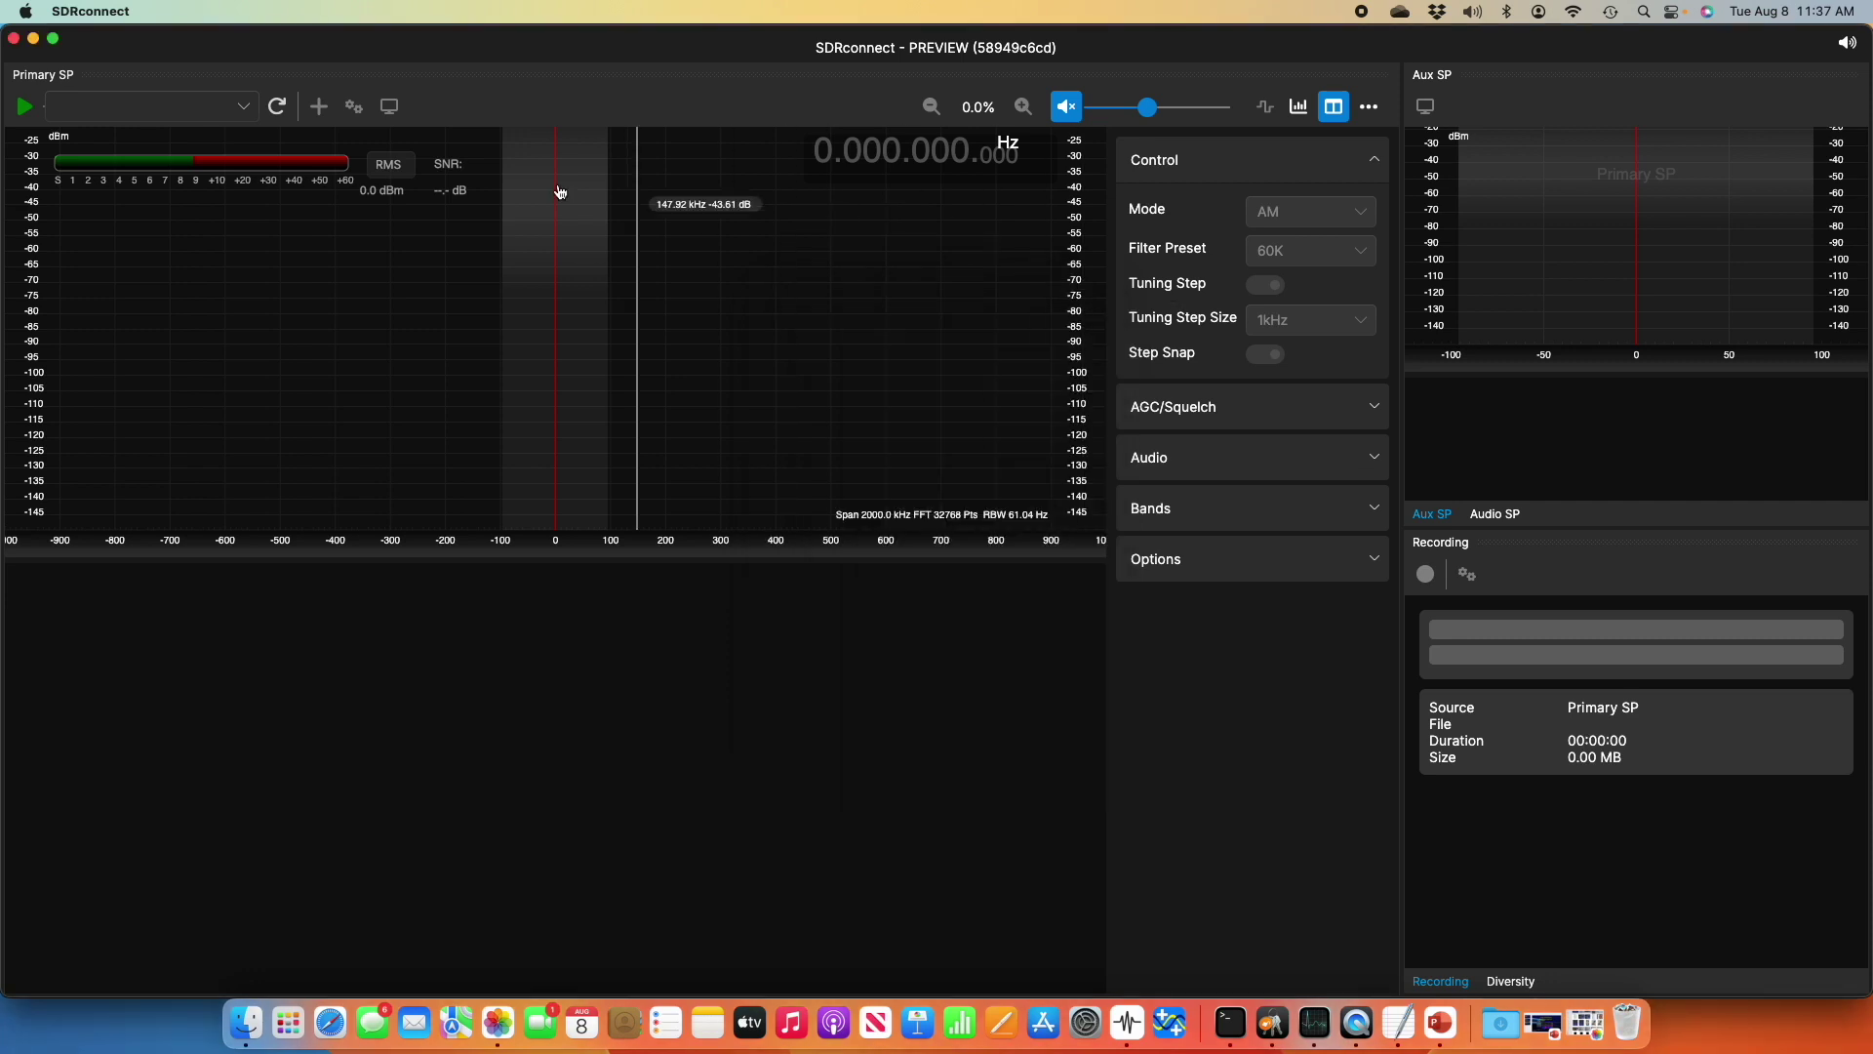
pyautogui.click(278, 110)
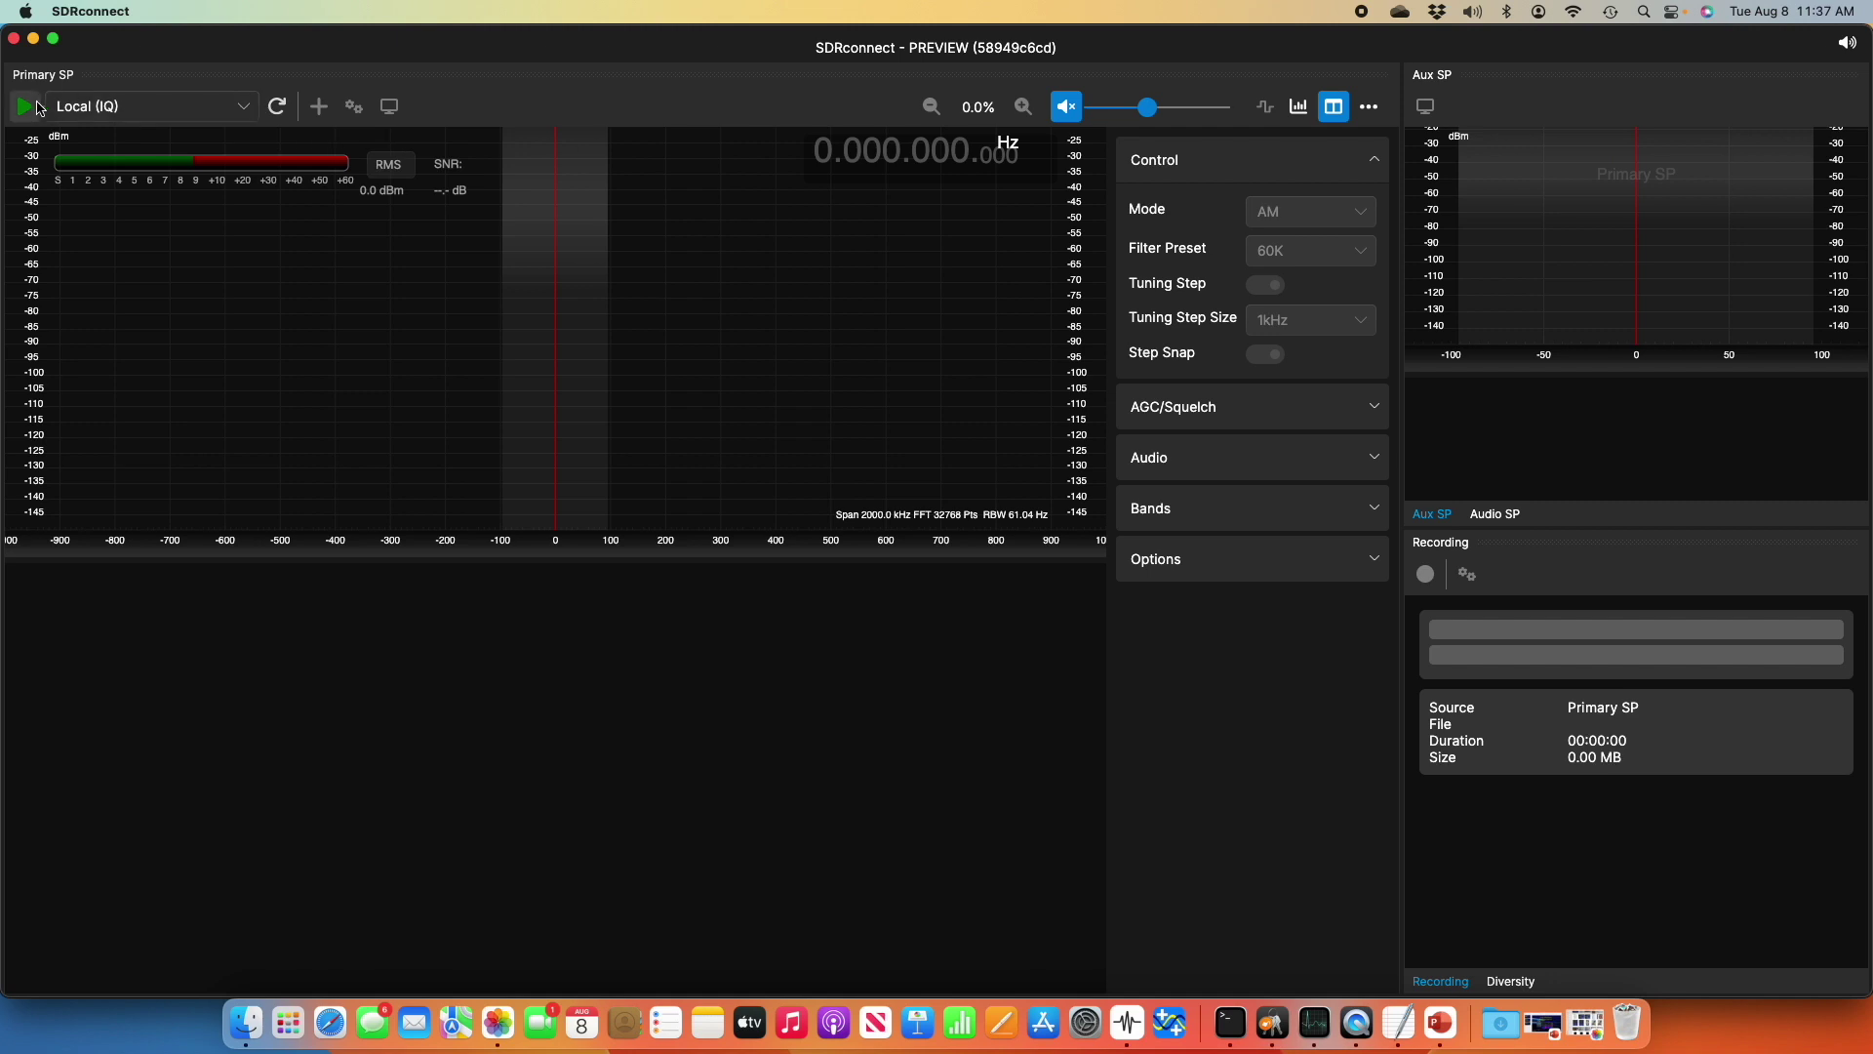
# Step: Stream from Local (IQ), tune to 99.900 MHz WFM, and briefly check the device settings
pyautogui.click(26, 109)
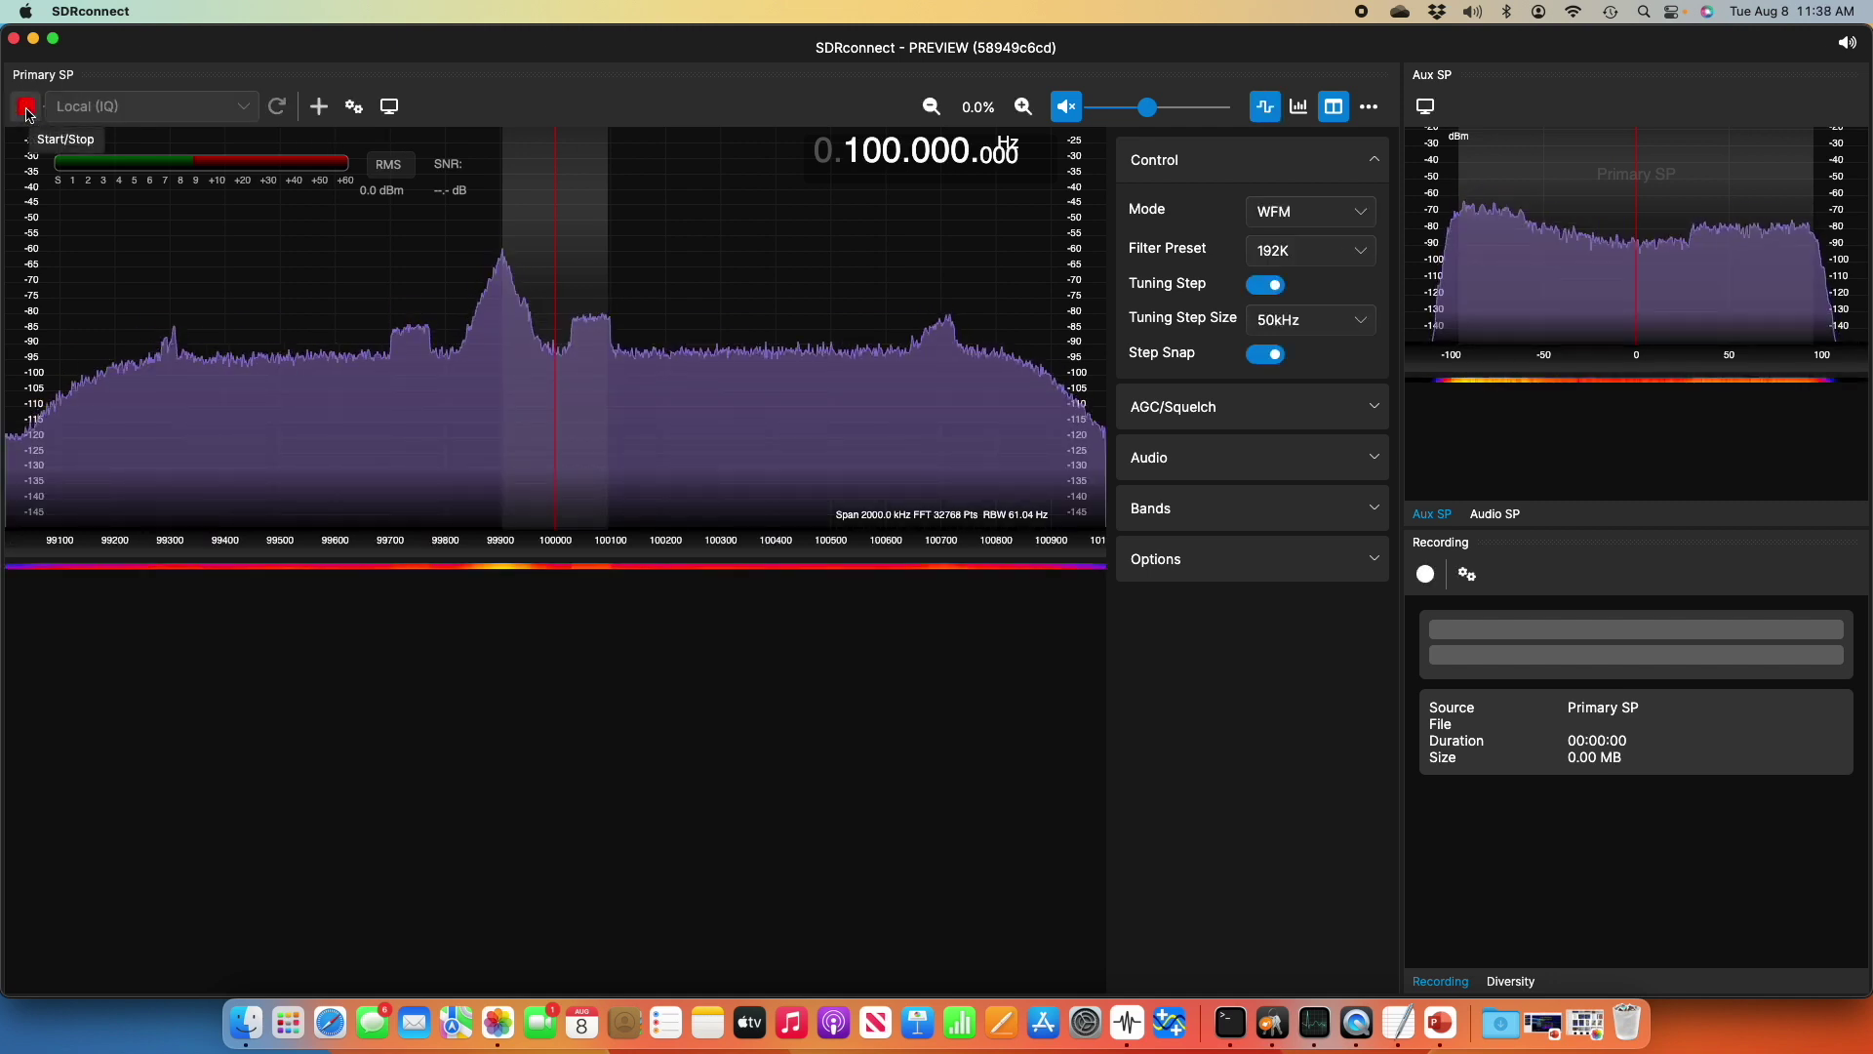
pyautogui.scroll(-2, 766, 327)
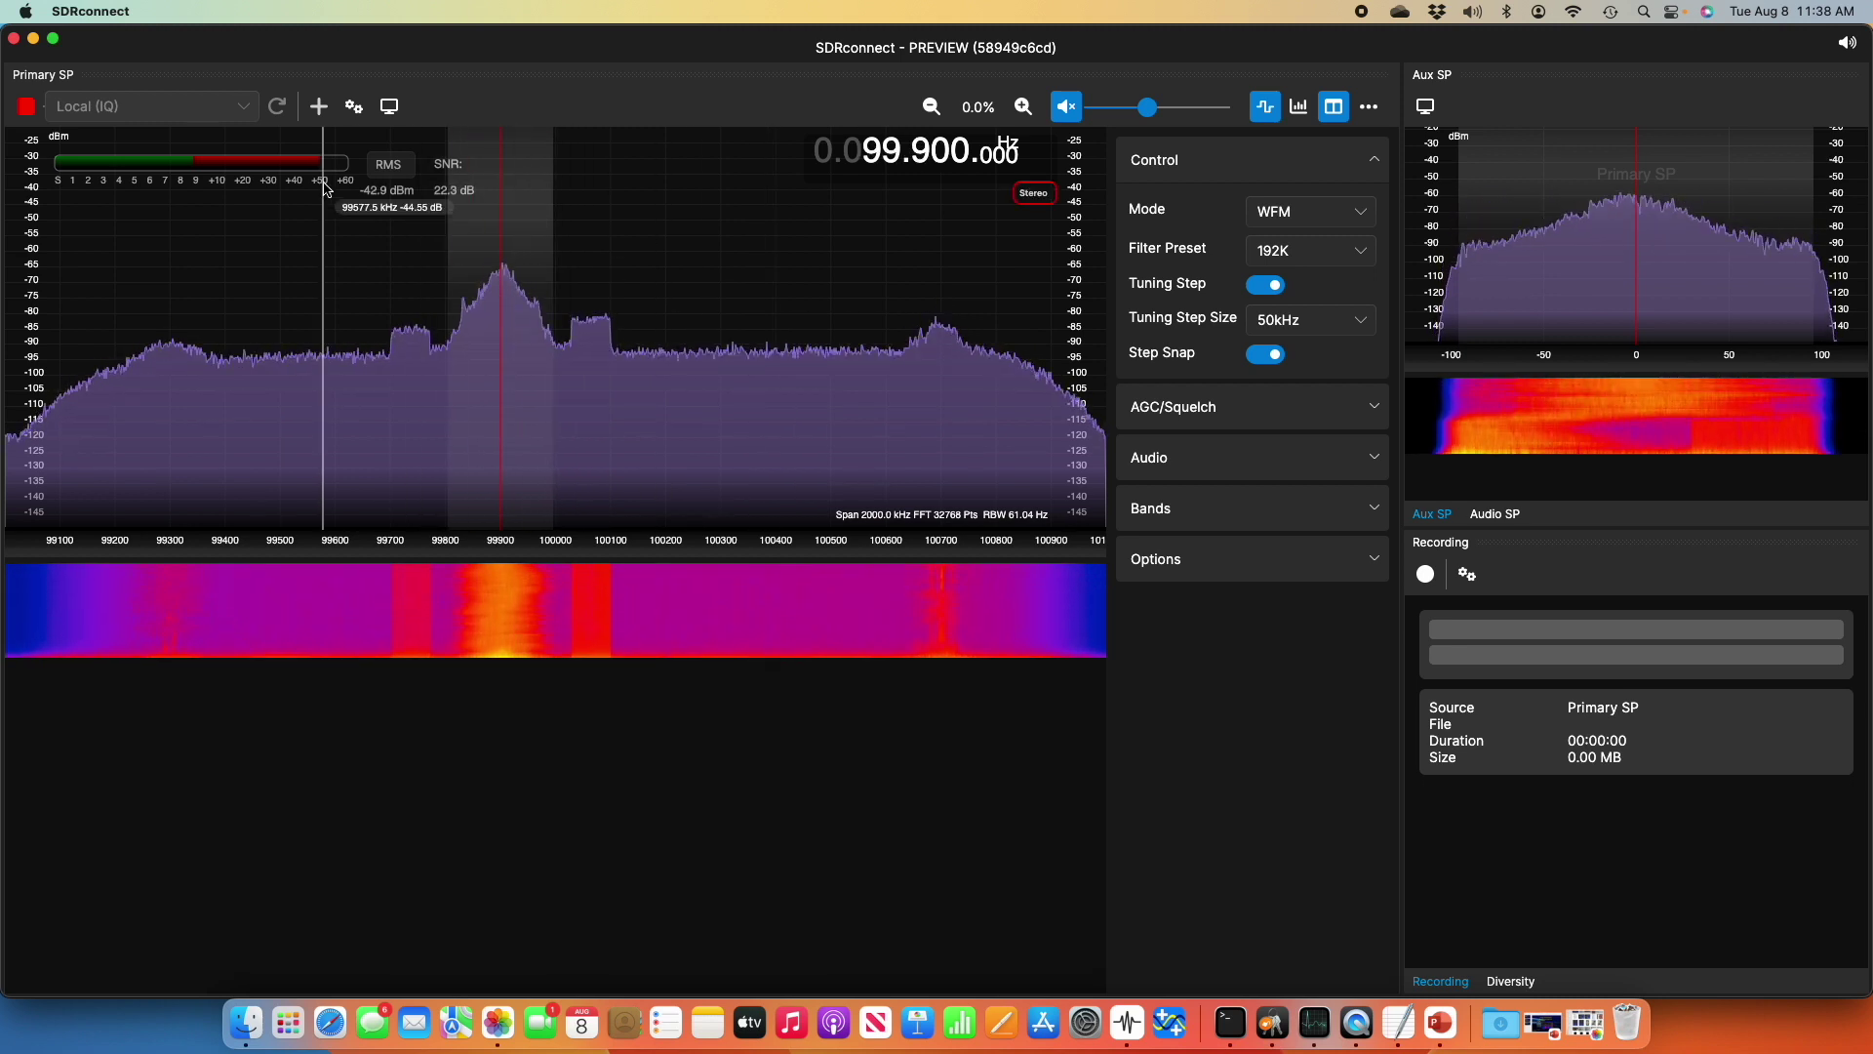
pyautogui.click(355, 107)
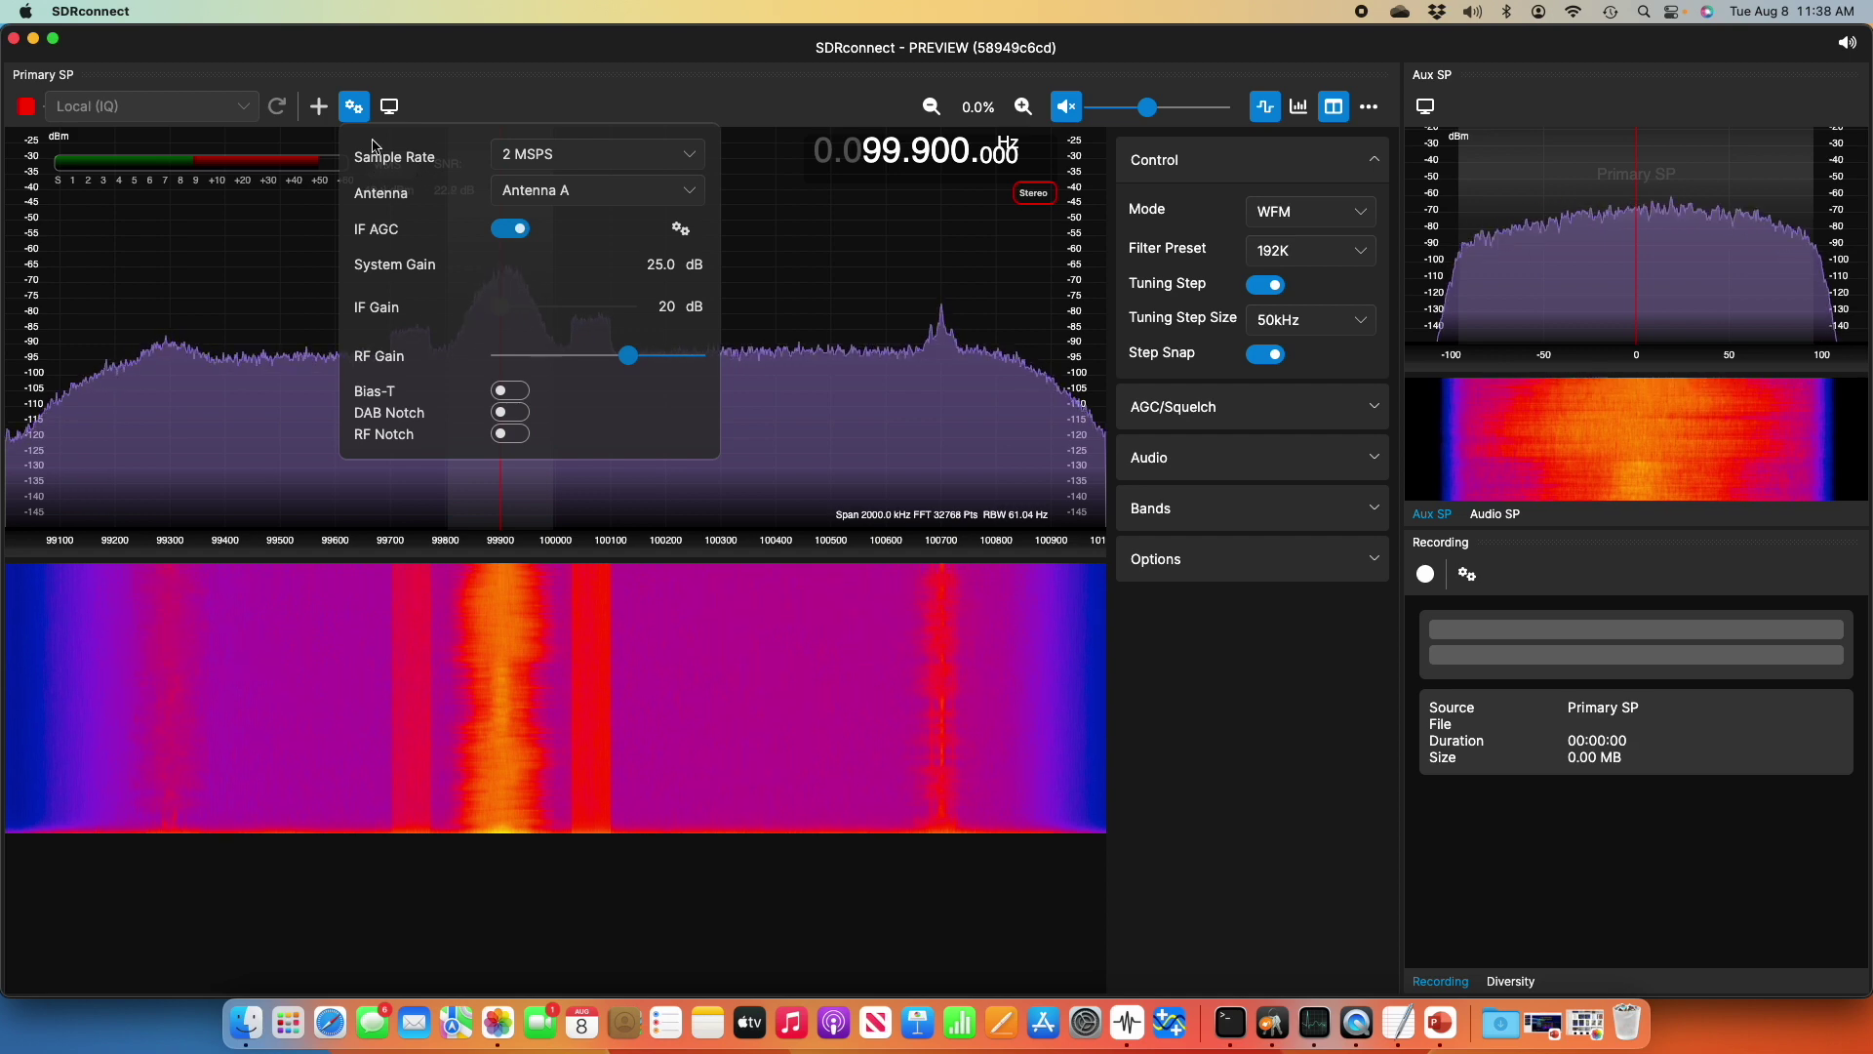
pyautogui.click(355, 108)
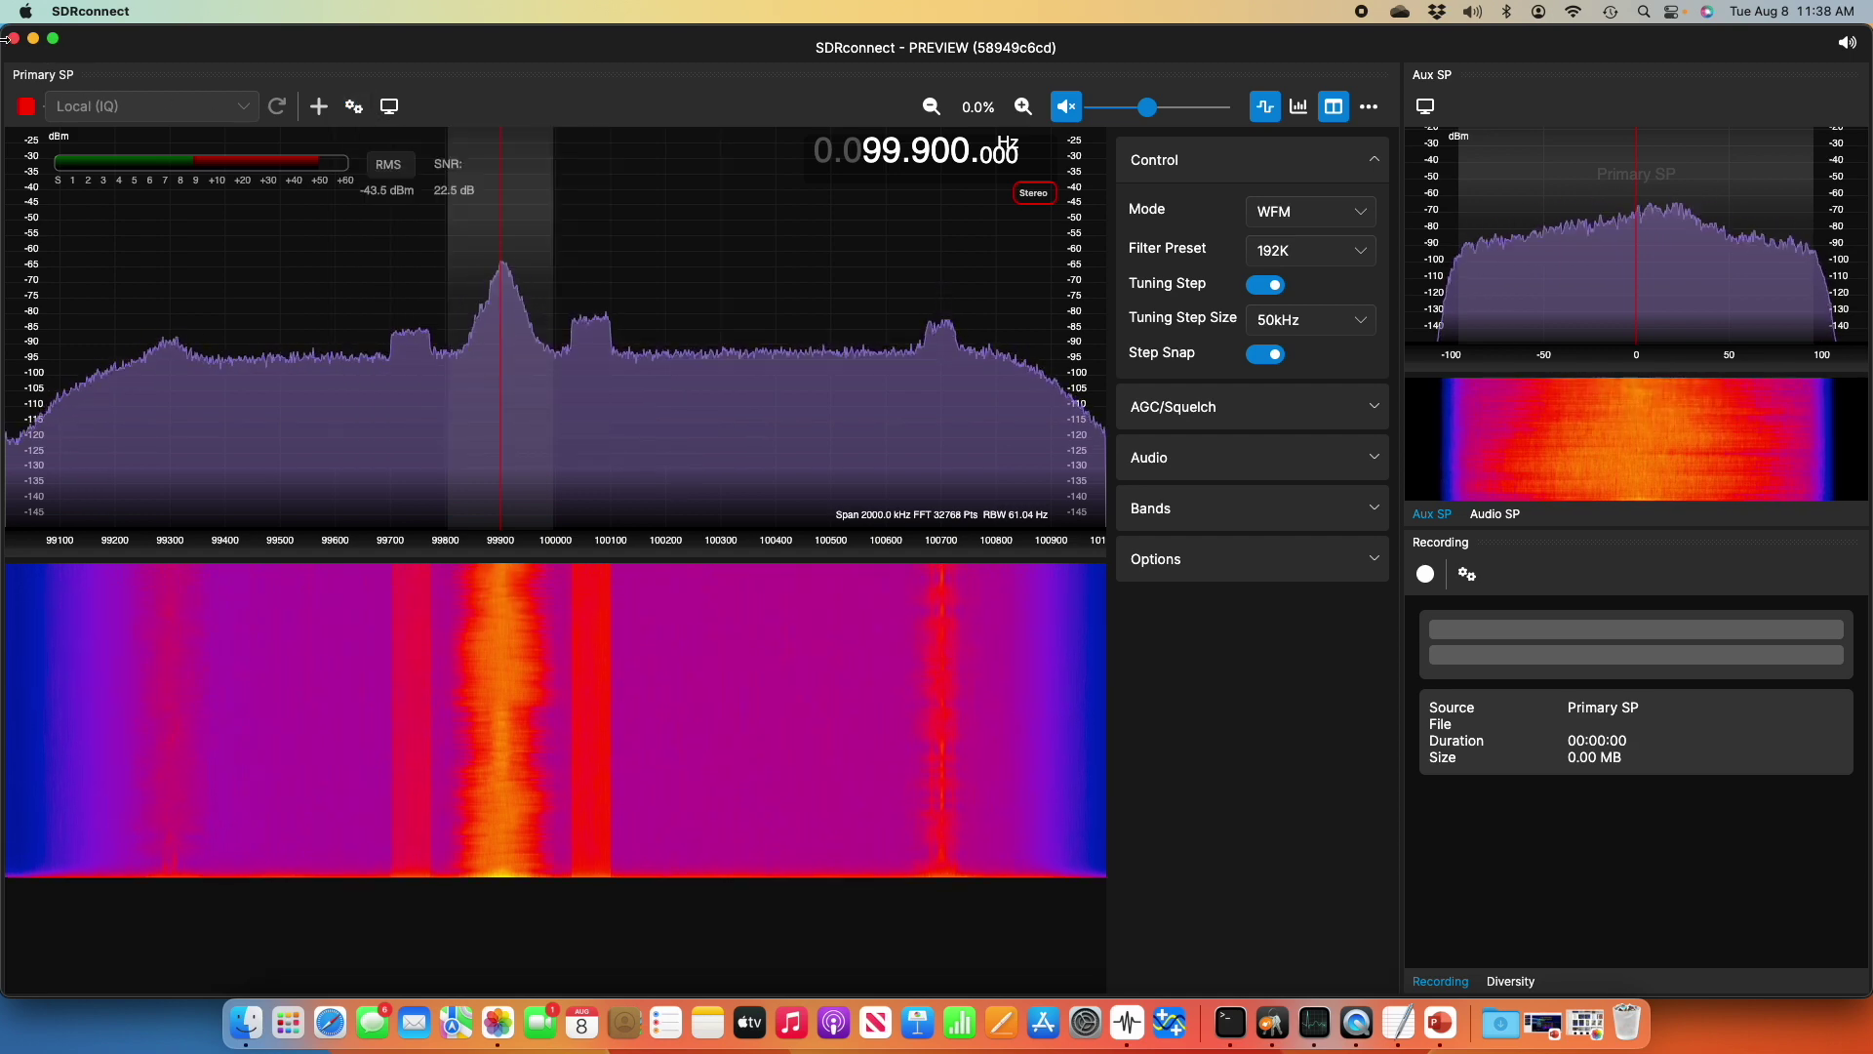
# Step: Drag the SDRconnect window aside to expose the server's output in Terminal
pyautogui.moveTo(155, 28); pyautogui.dragTo(781, 24)
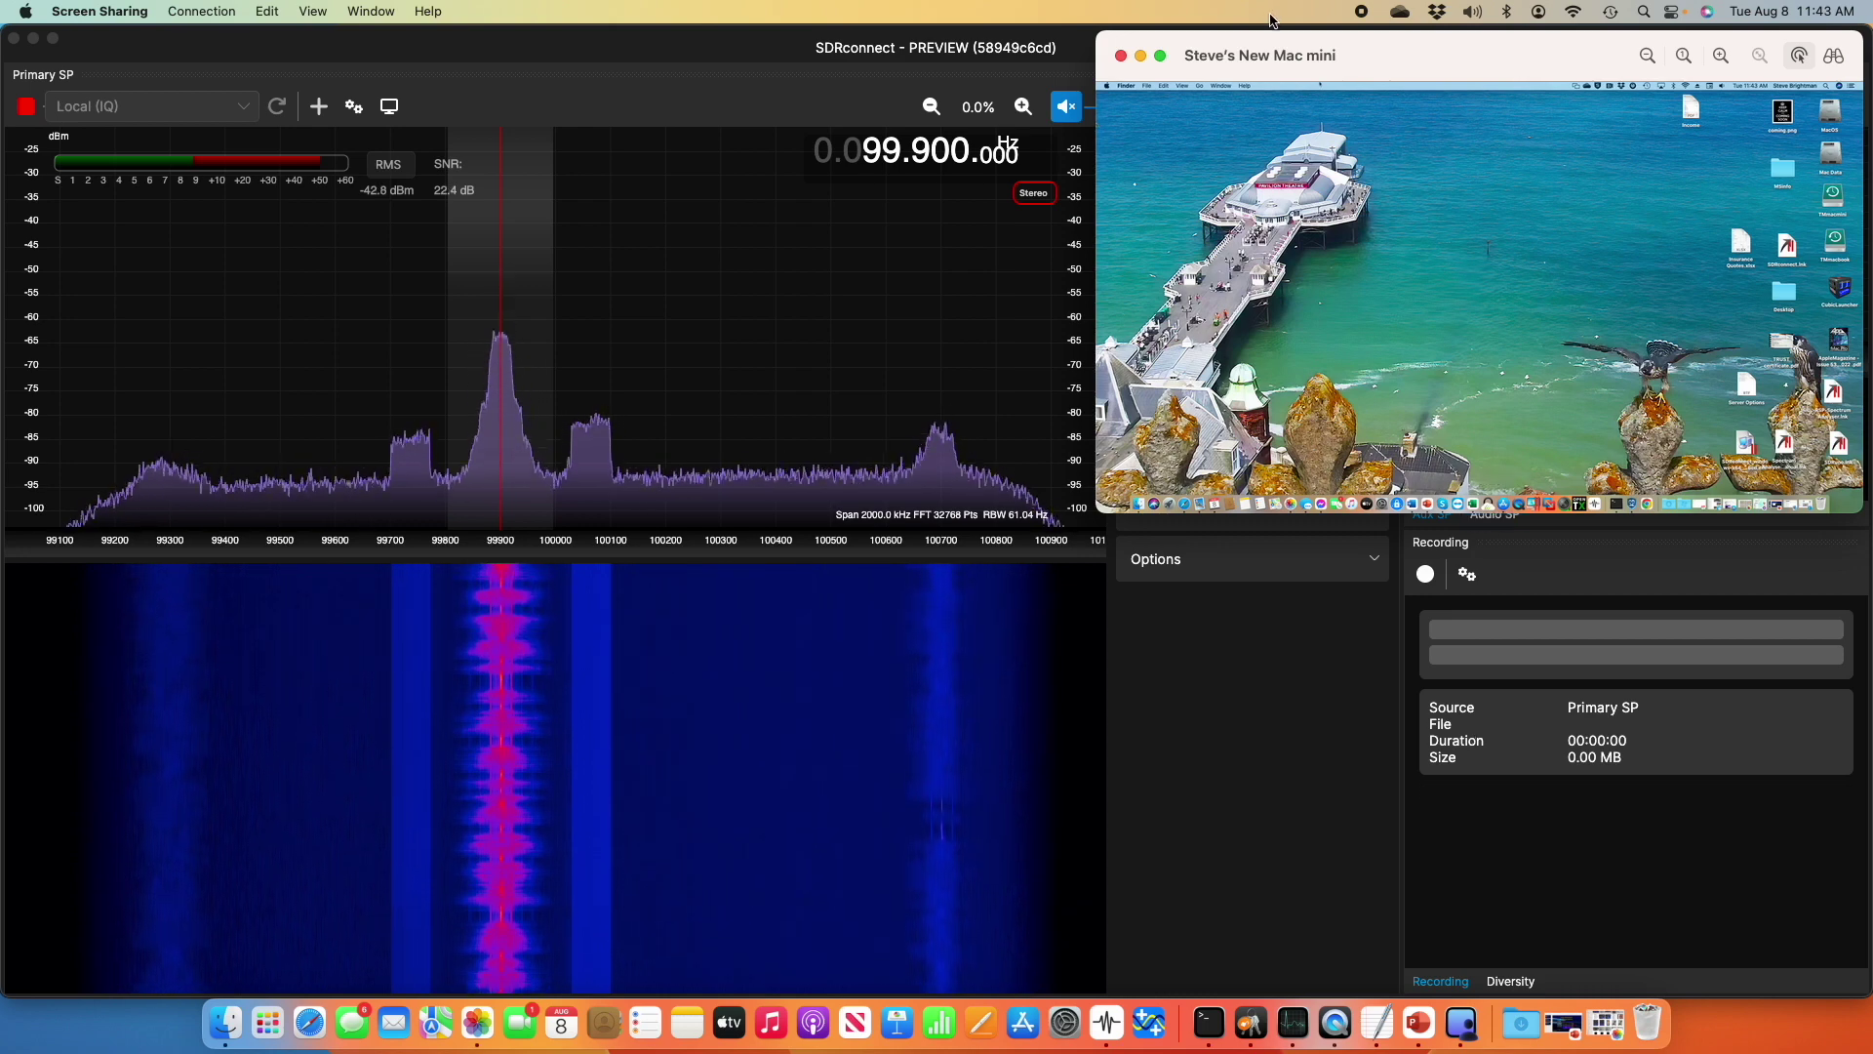
# Step: Put Screen Sharing in full screen and launch SDRconnect on the remote Mac mini
pyautogui.moveTo(1158, 60)
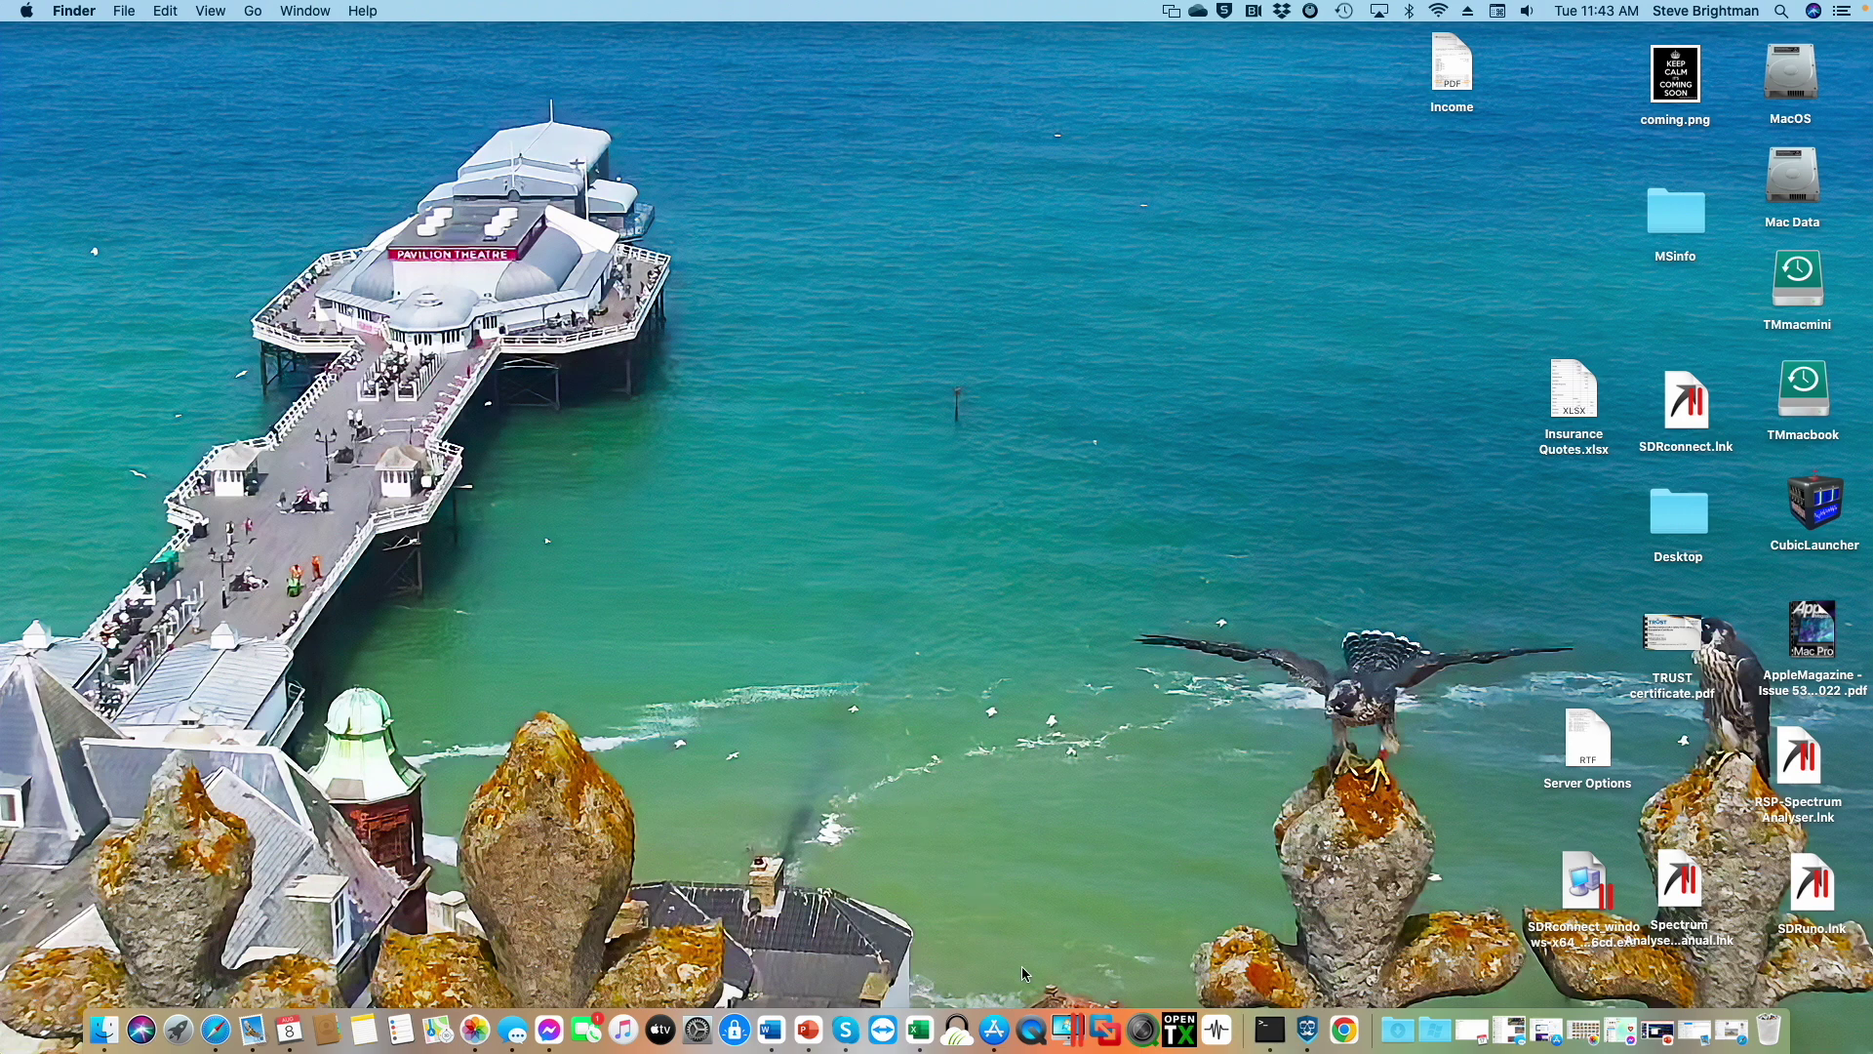
pyautogui.click(1216, 1027)
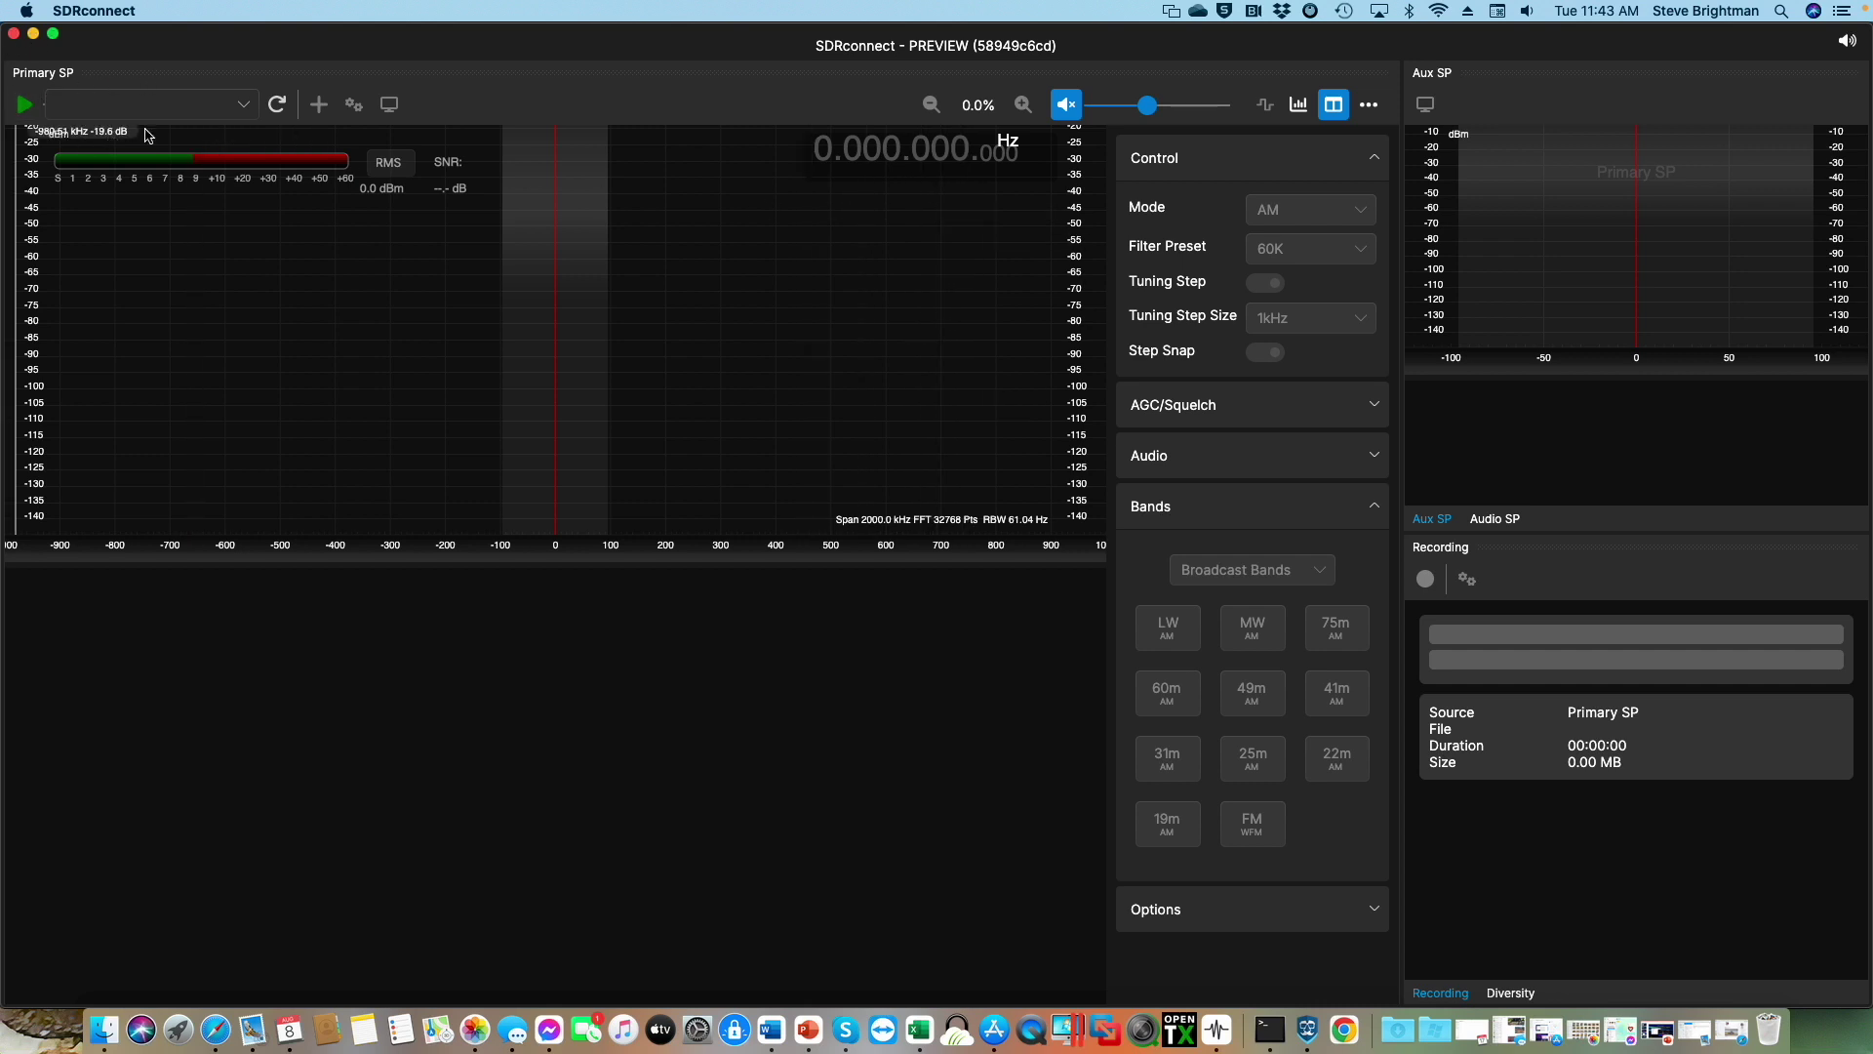
# Step: Add a new server entry in the server list and give it a custom display name
pyautogui.click(1371, 106)
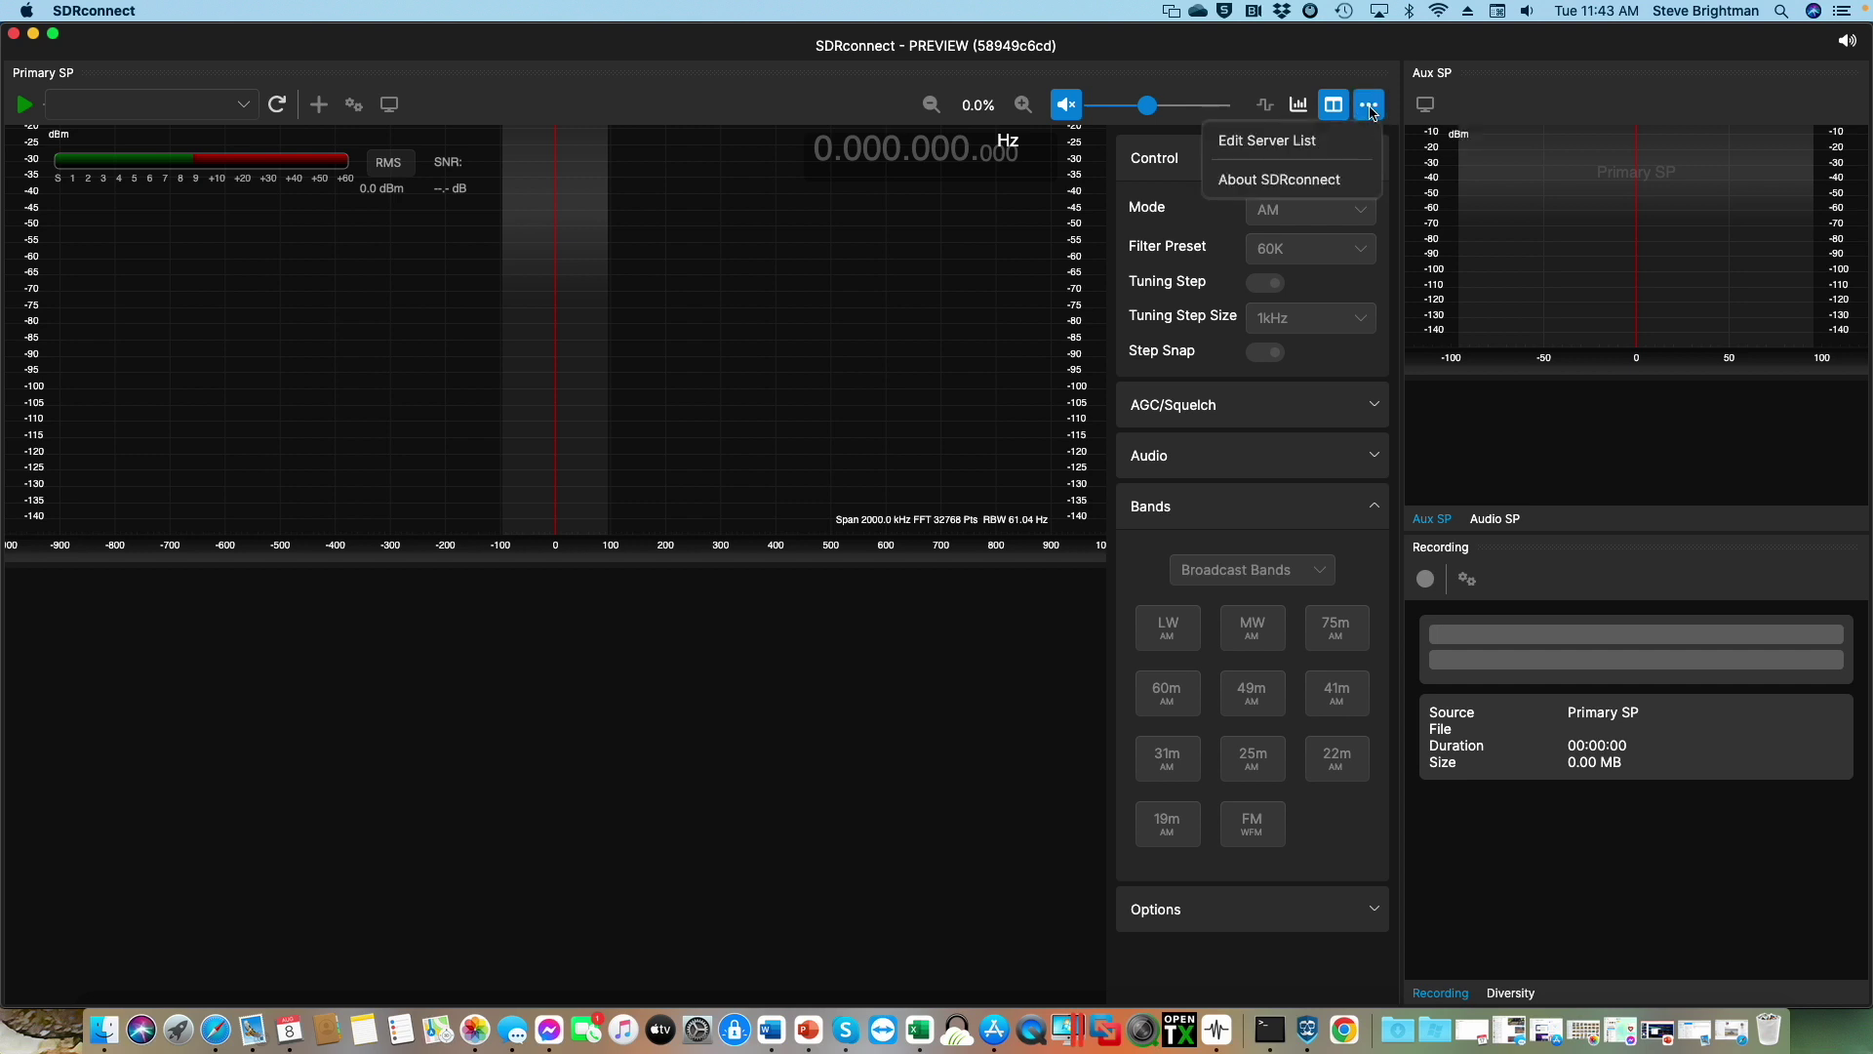
pyautogui.click(1288, 143)
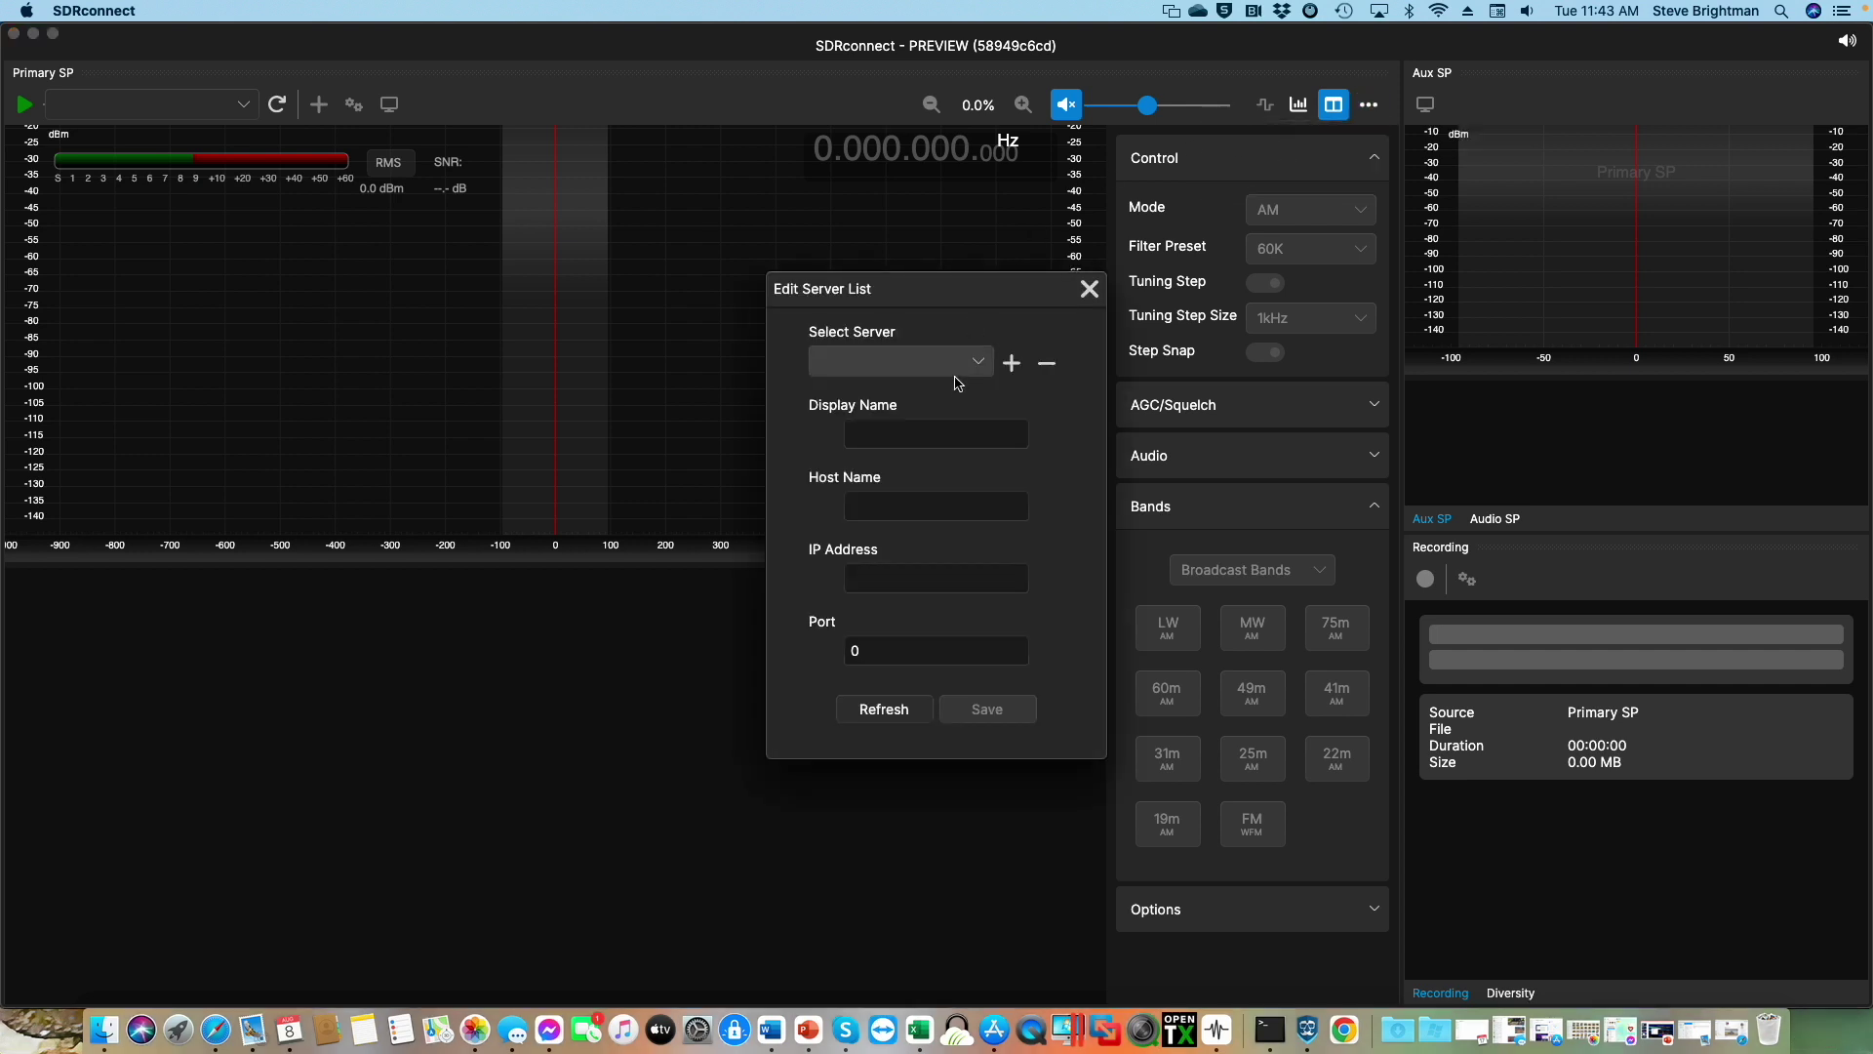
pyautogui.click(1011, 364)
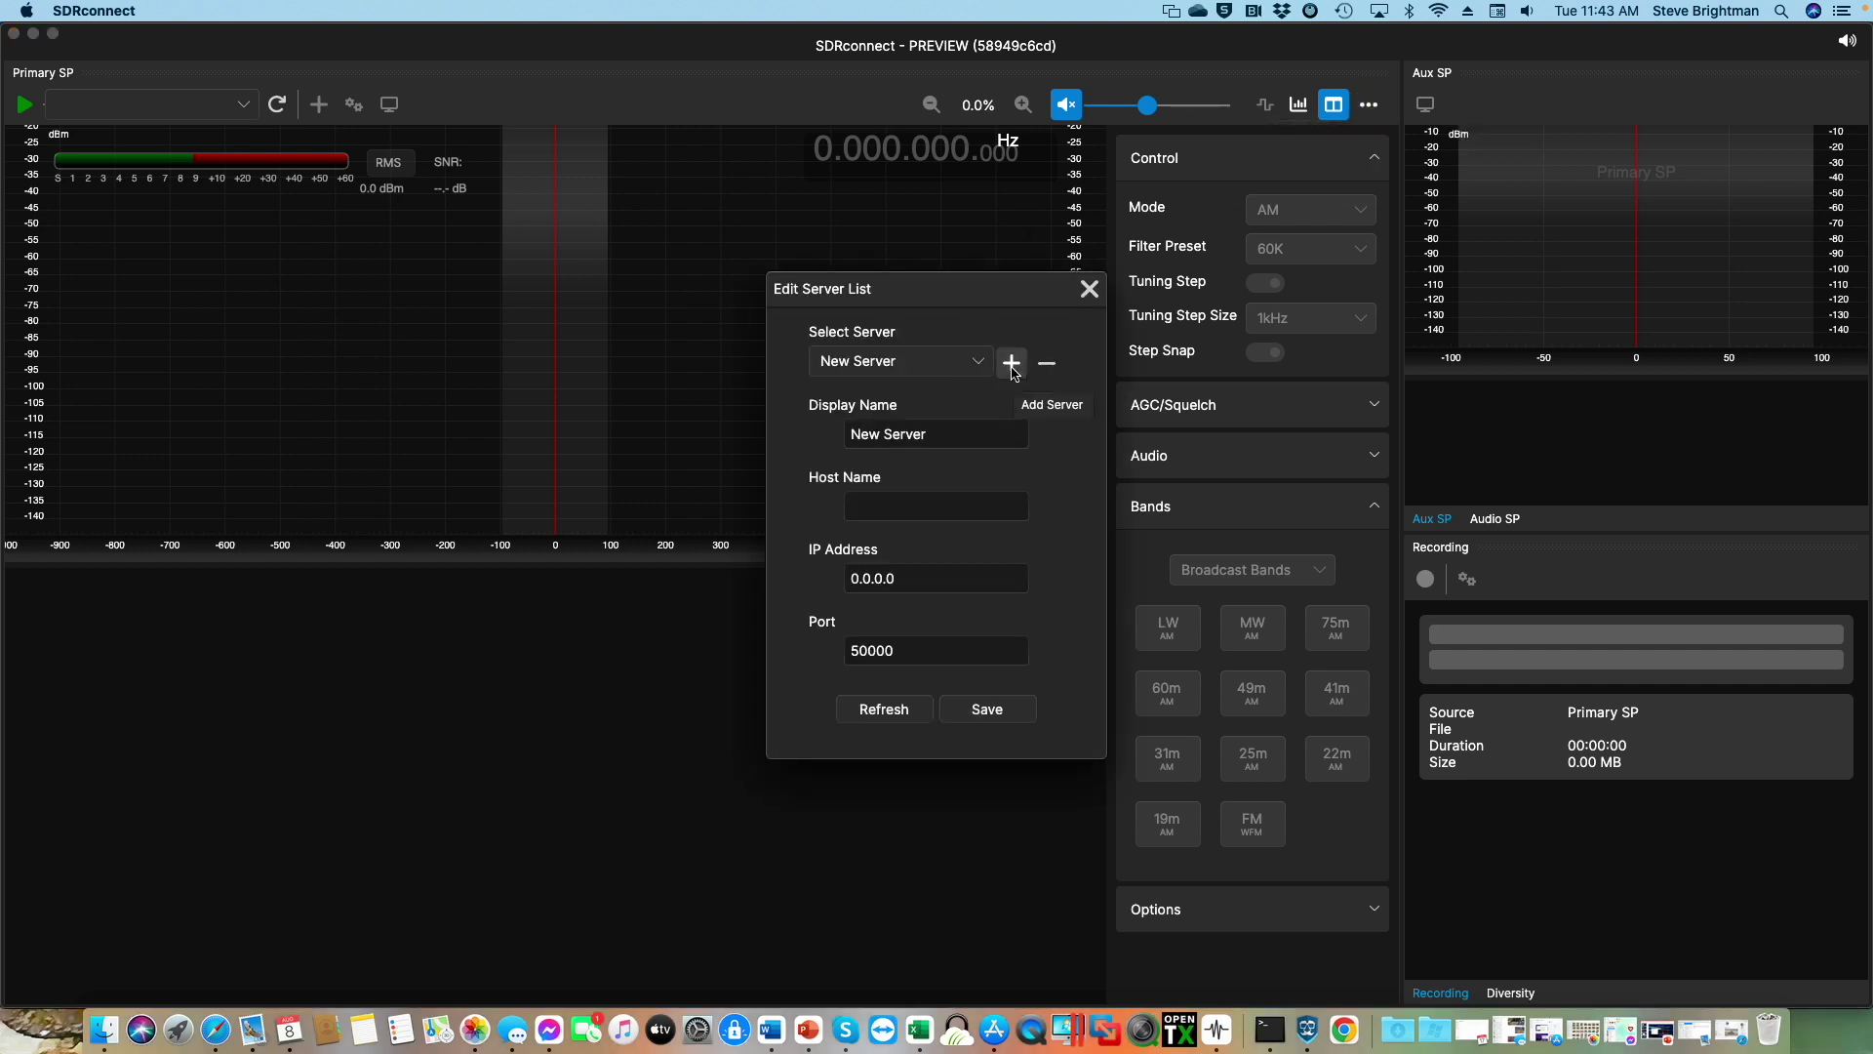
pyautogui.click(938, 438)
pyautogui.moveTo(938, 438); pyautogui.dragTo(786, 433)
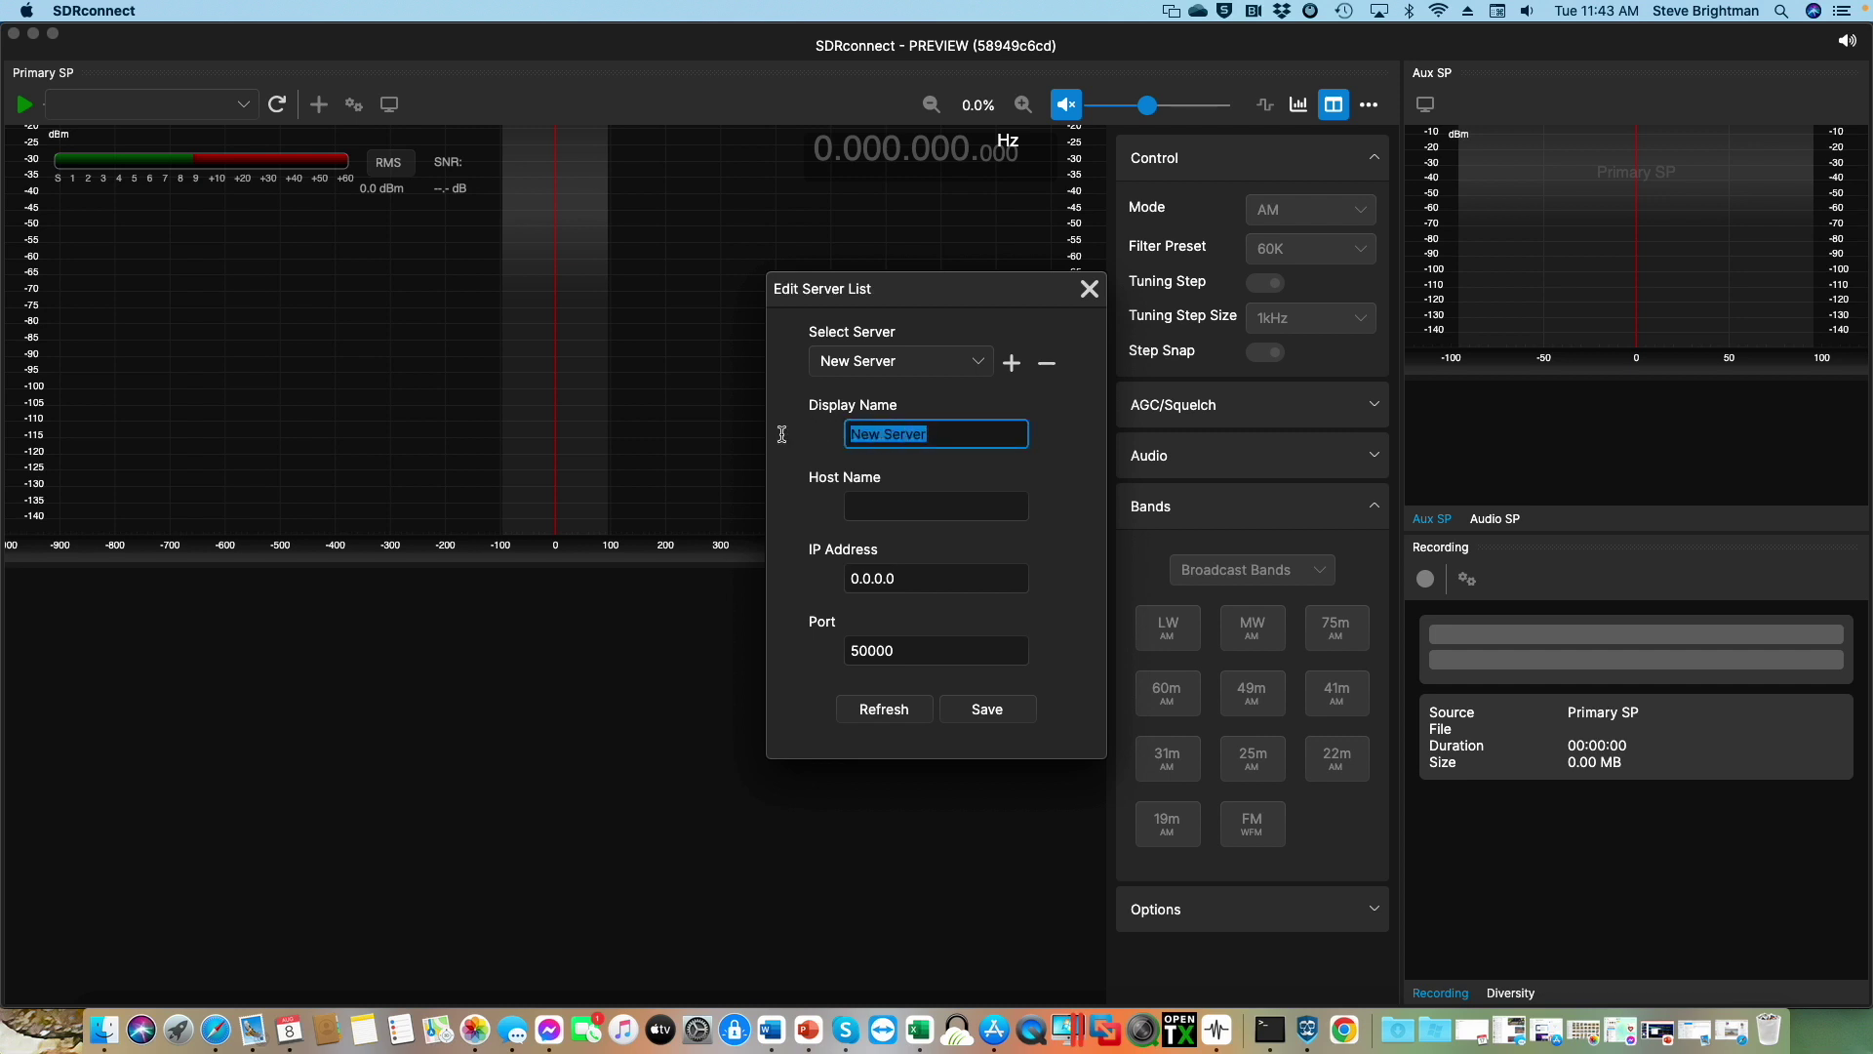
pyautogui.write('Steve')
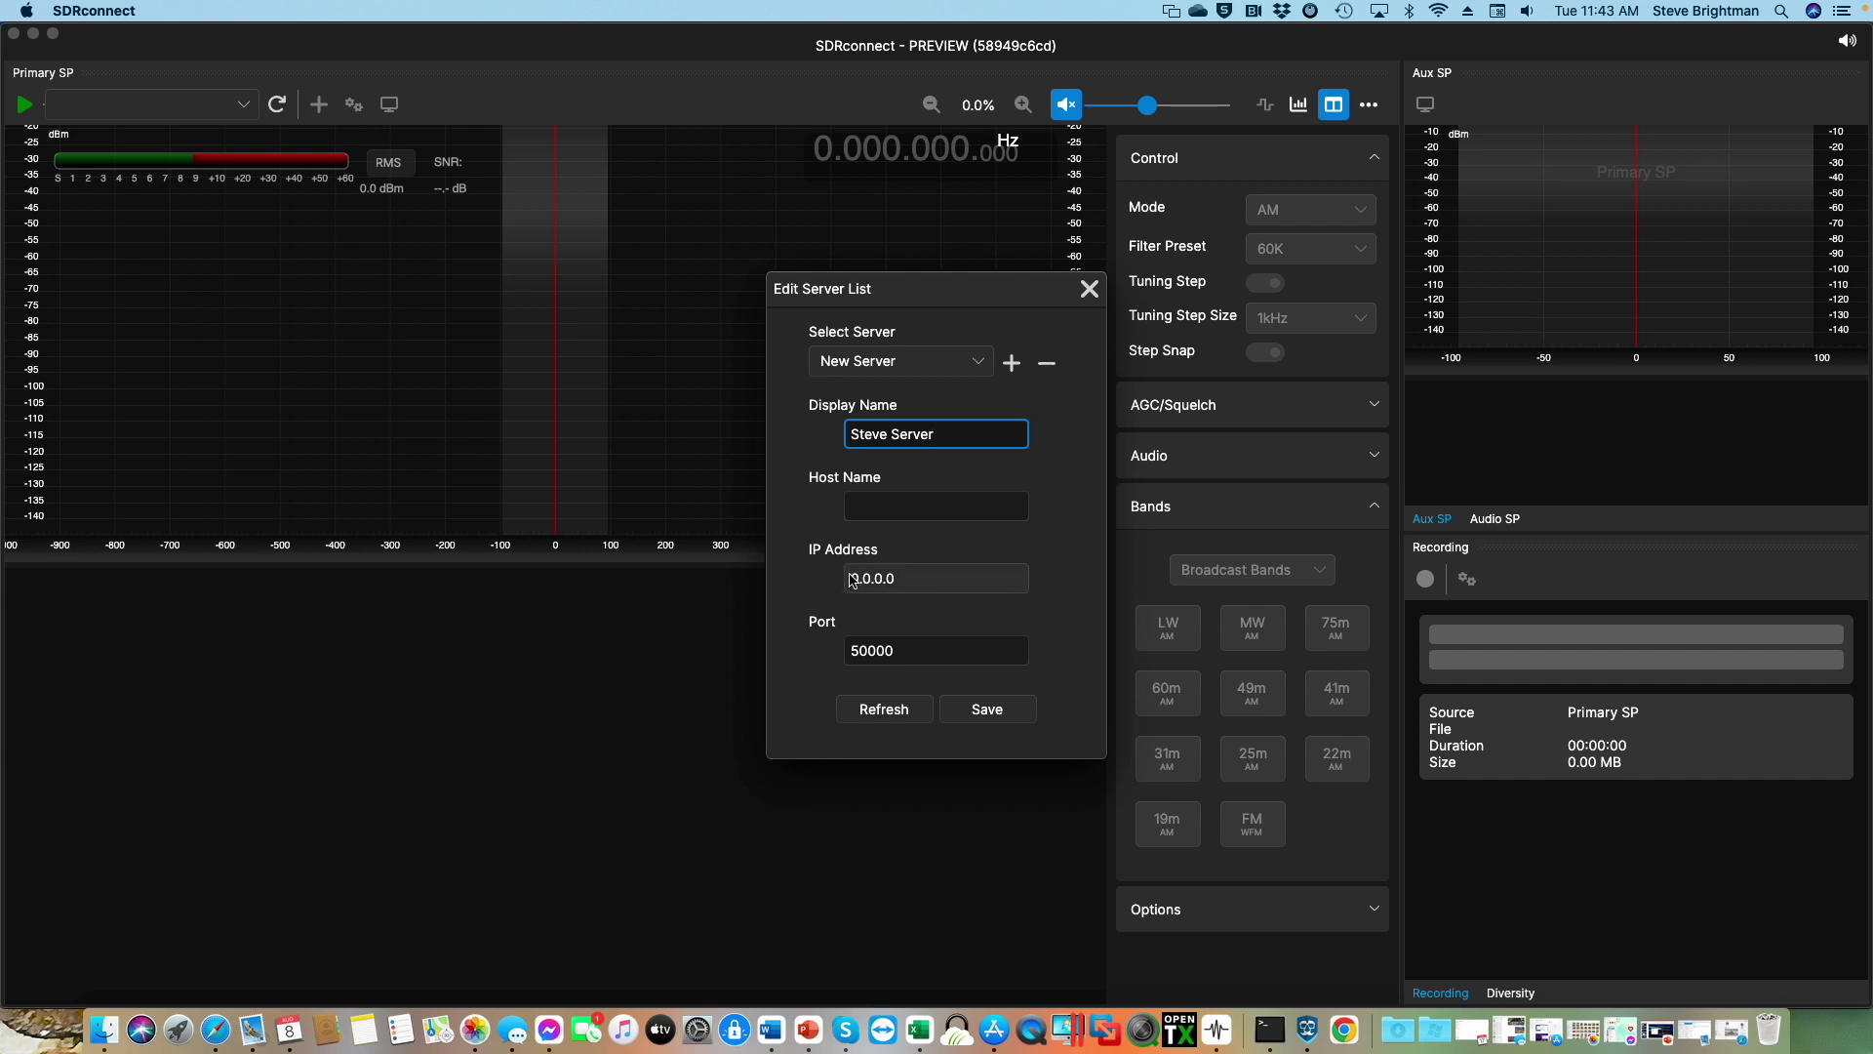
# Step: Set the entry's IP to 10.0.0.179 with port 50000, save it, and close the list
pyautogui.click(852, 579)
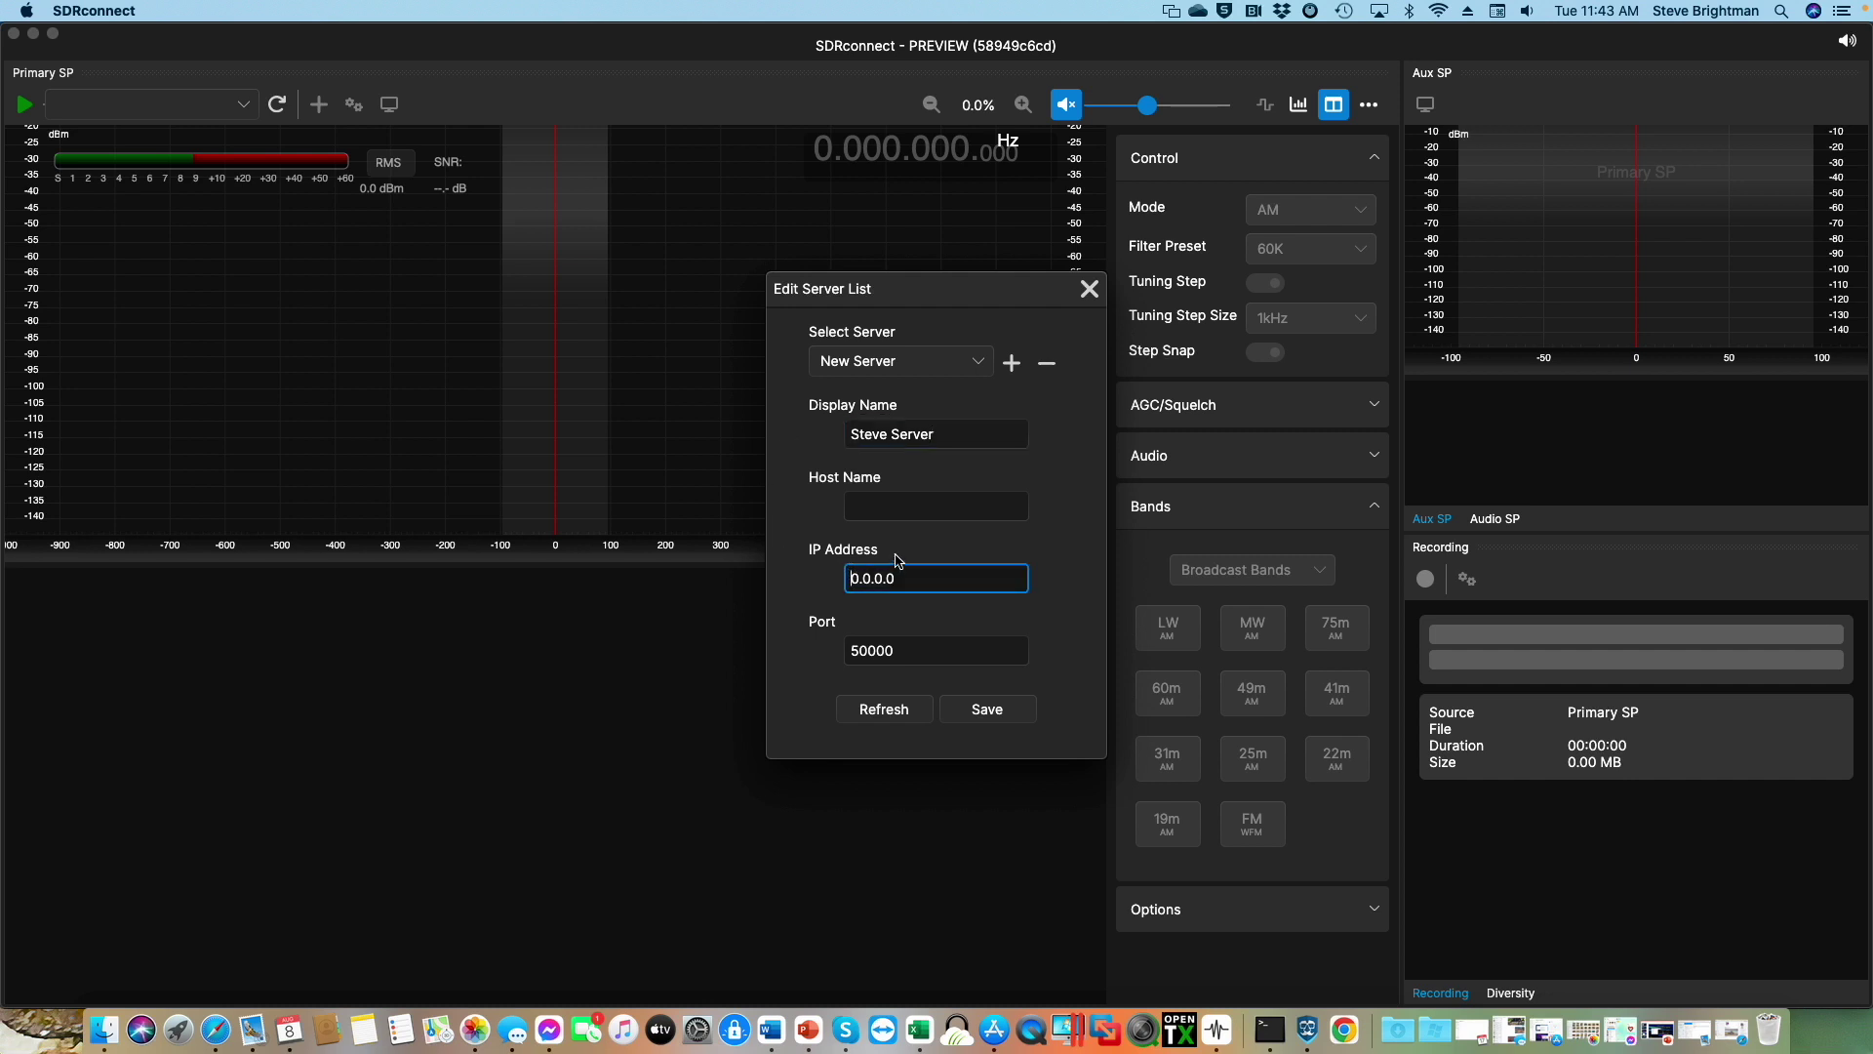
pyautogui.write('1')
pyautogui.write('179')
pyautogui.press('Delete')
pyautogui.click(989, 712)
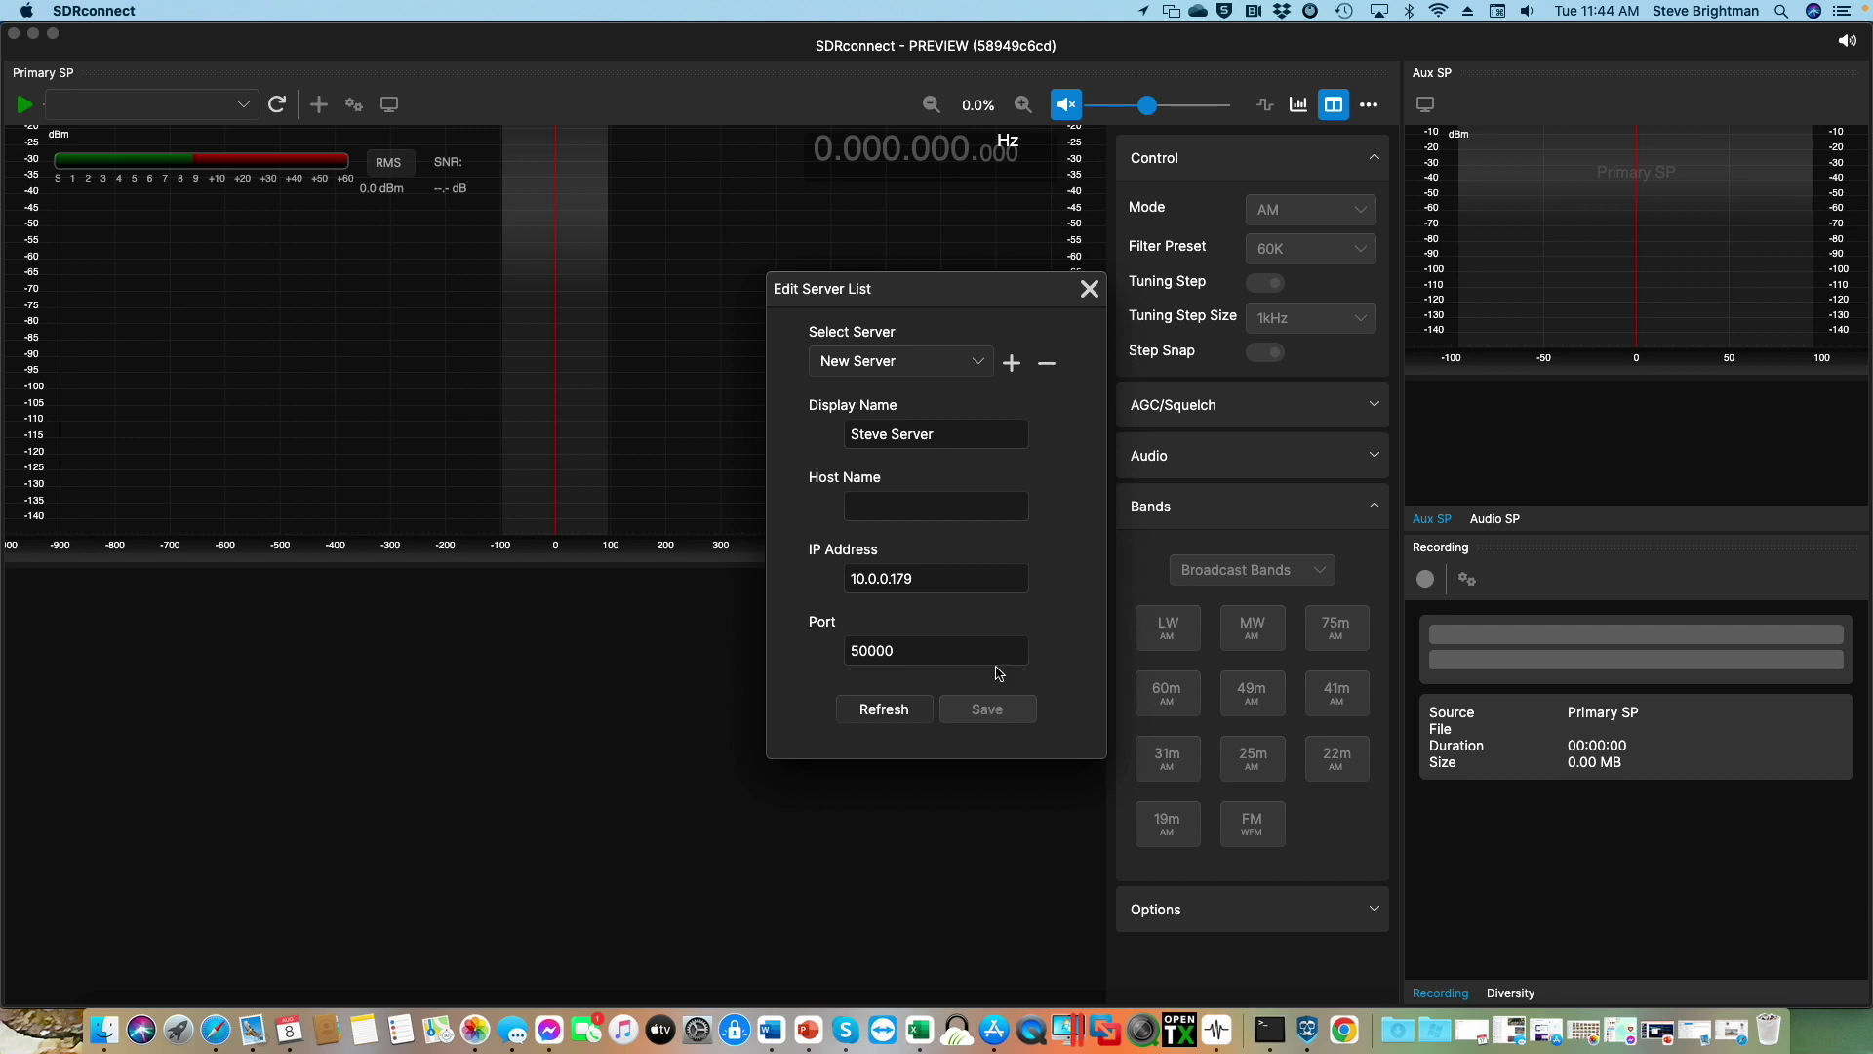
pyautogui.click(1085, 296)
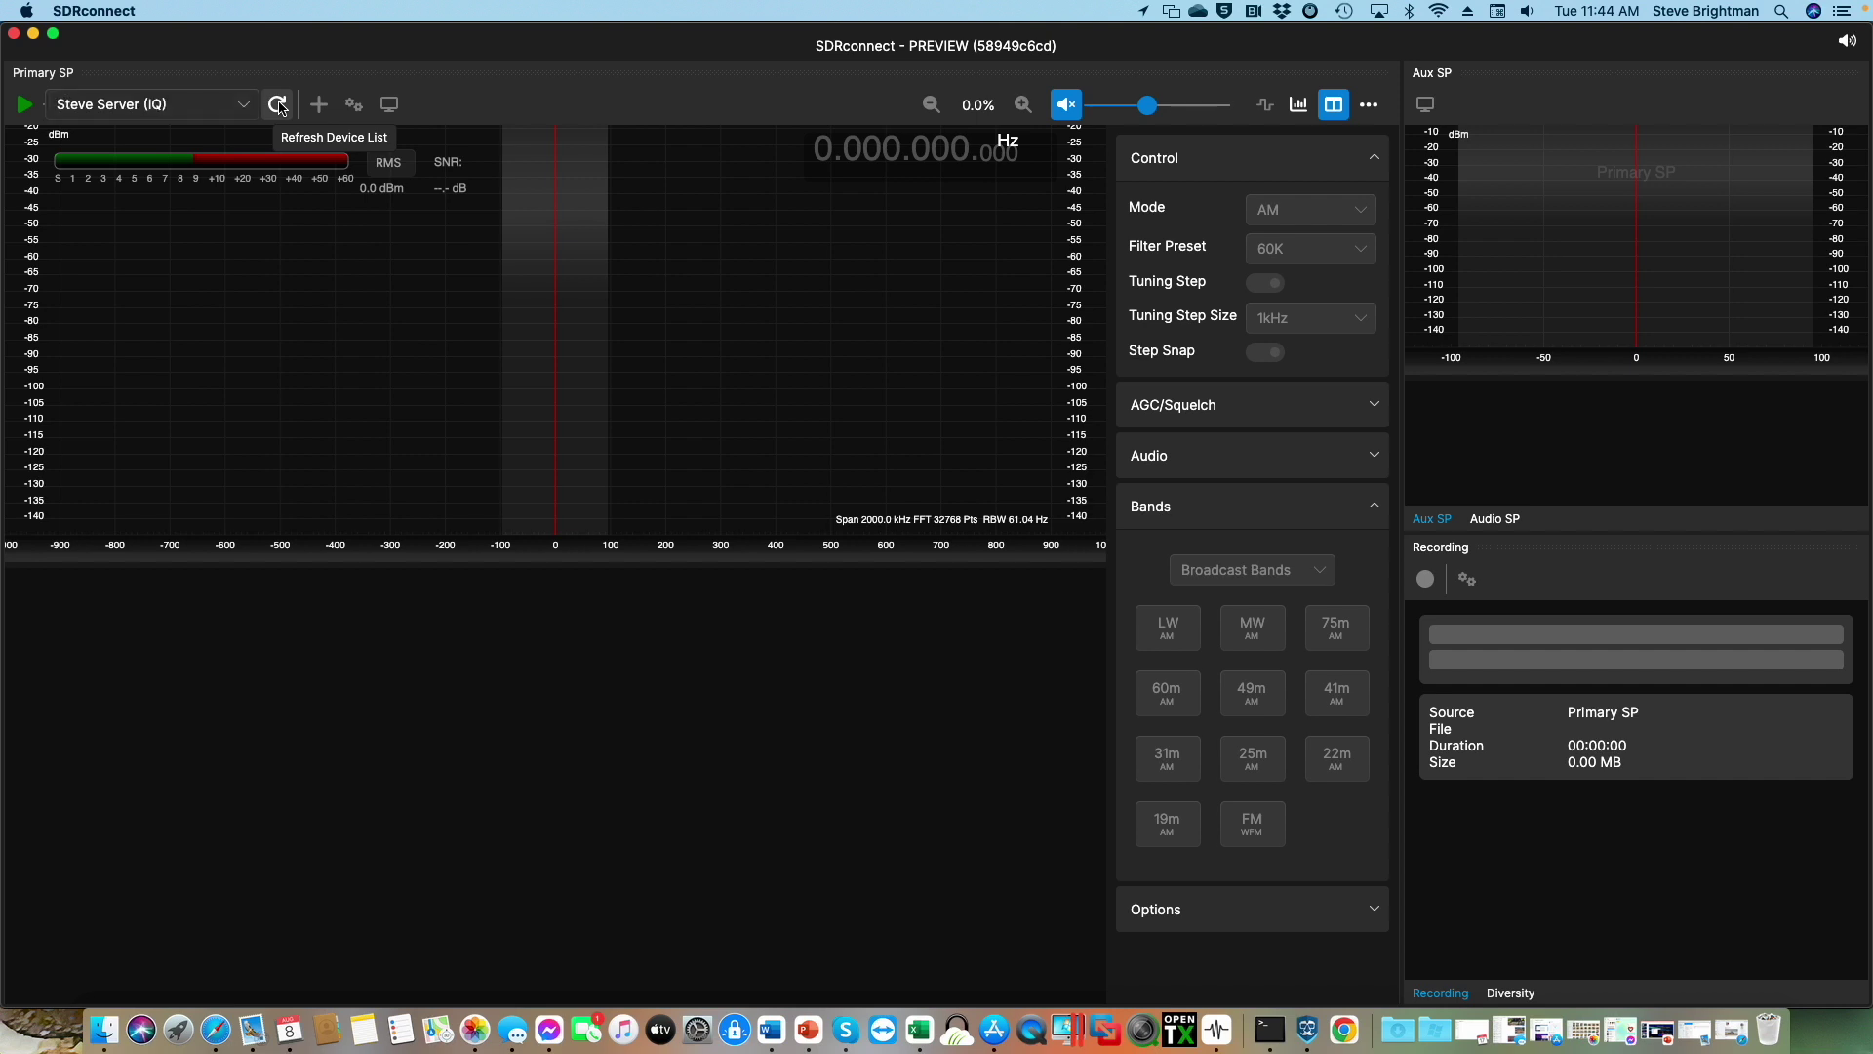
# Step: Select the server's IQ source, start streaming, tune to 99.900 MHz, and check device settings
pyautogui.click(244, 108)
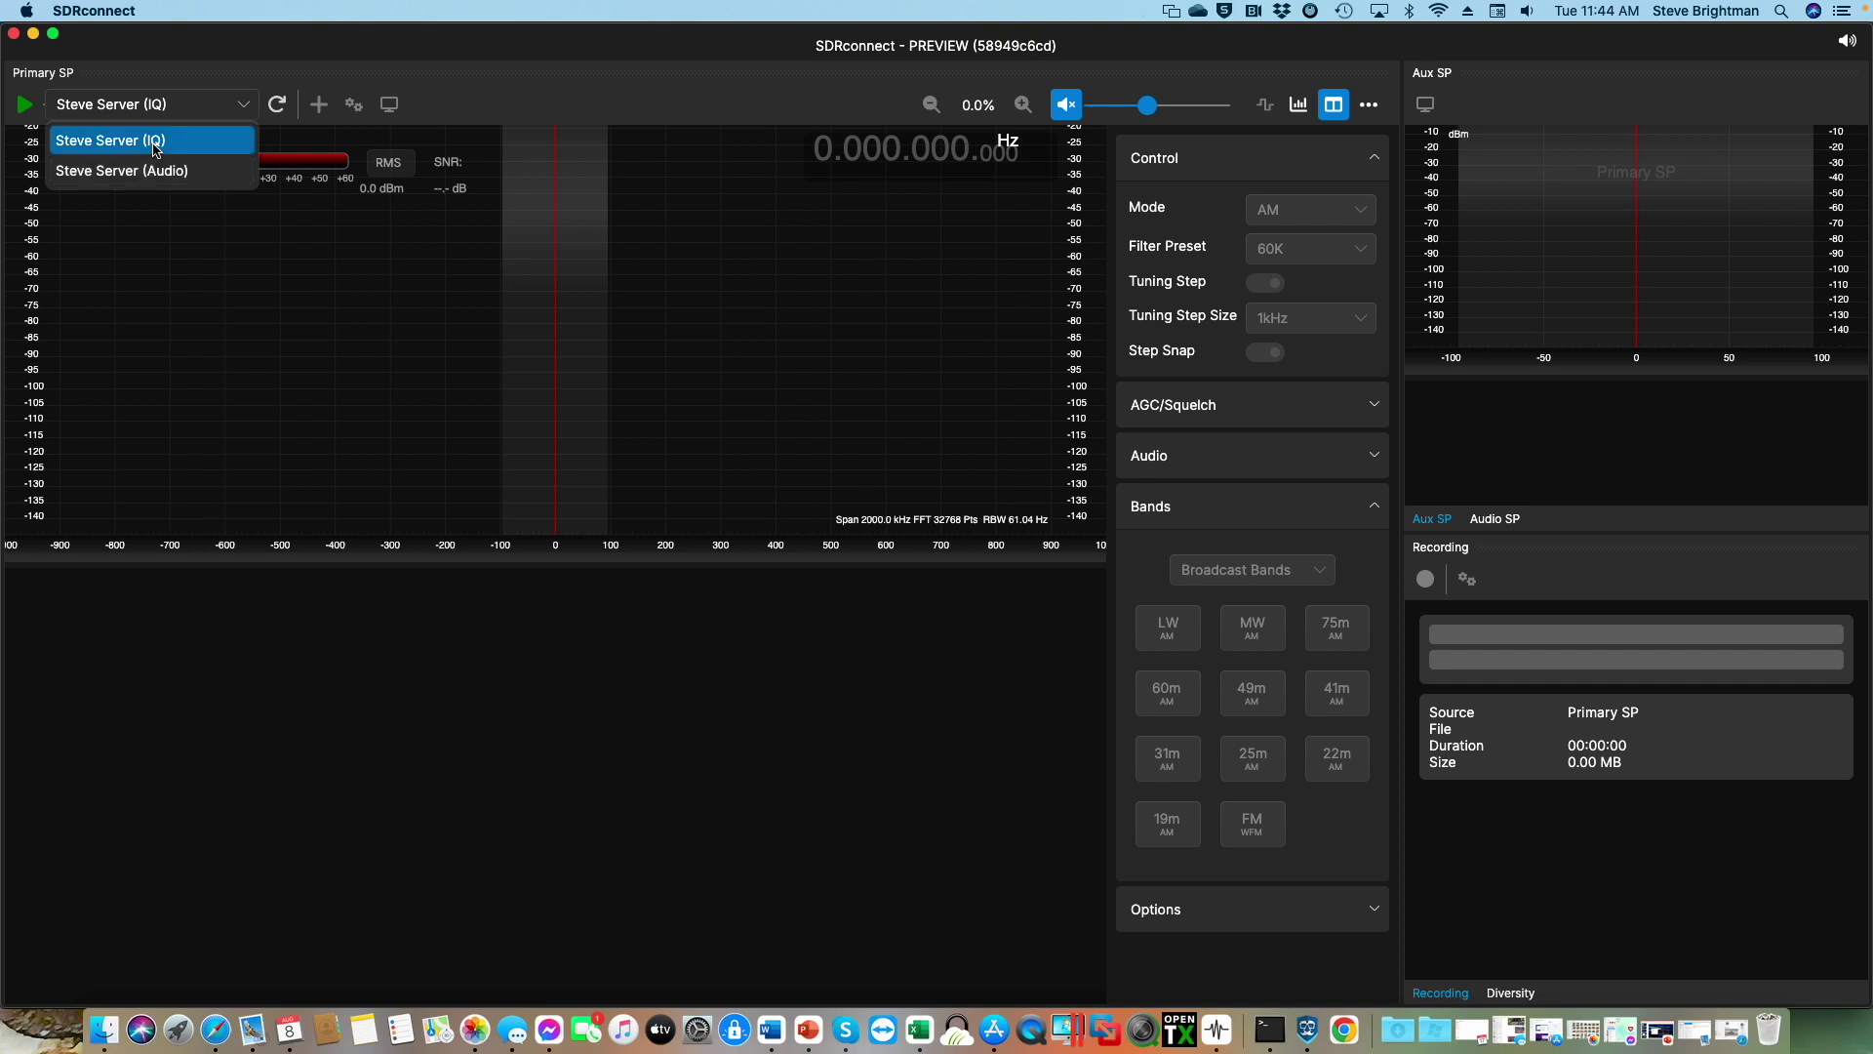
pyautogui.click(27, 111)
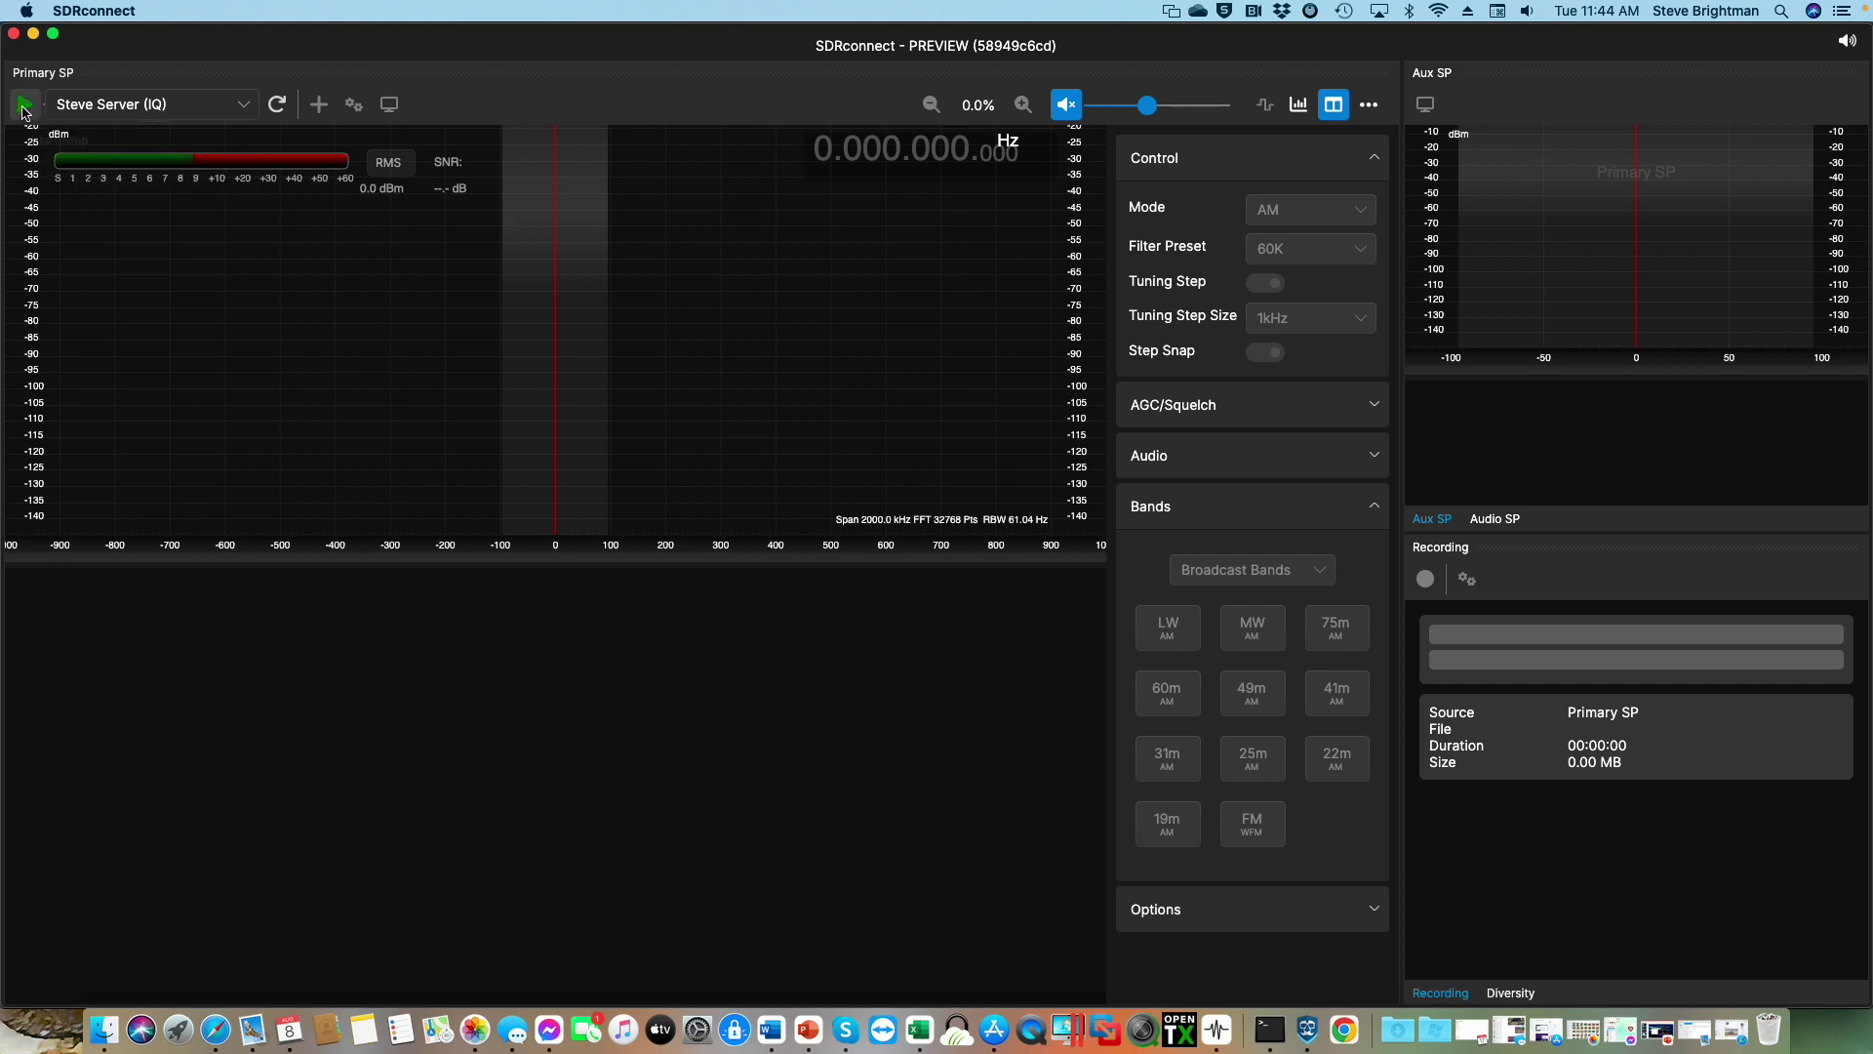
pyautogui.click(25, 108)
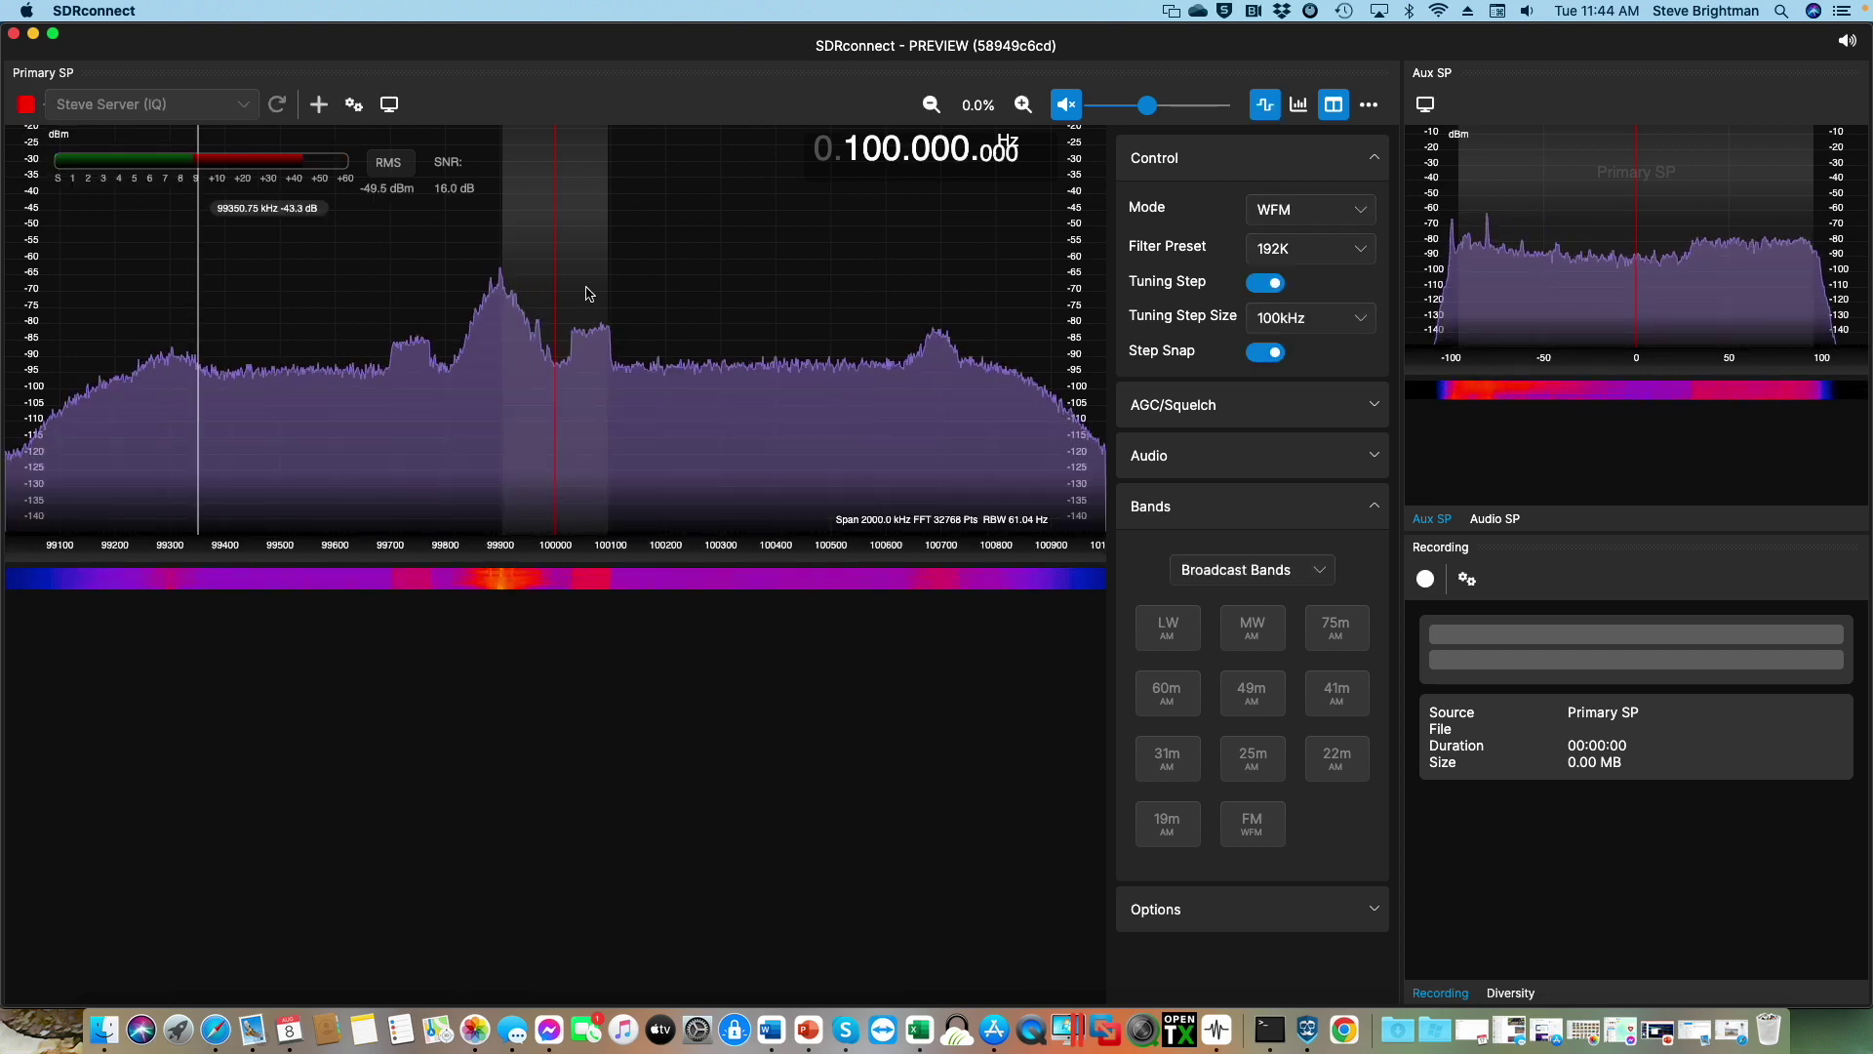
pyautogui.scroll(-1, 722, 312)
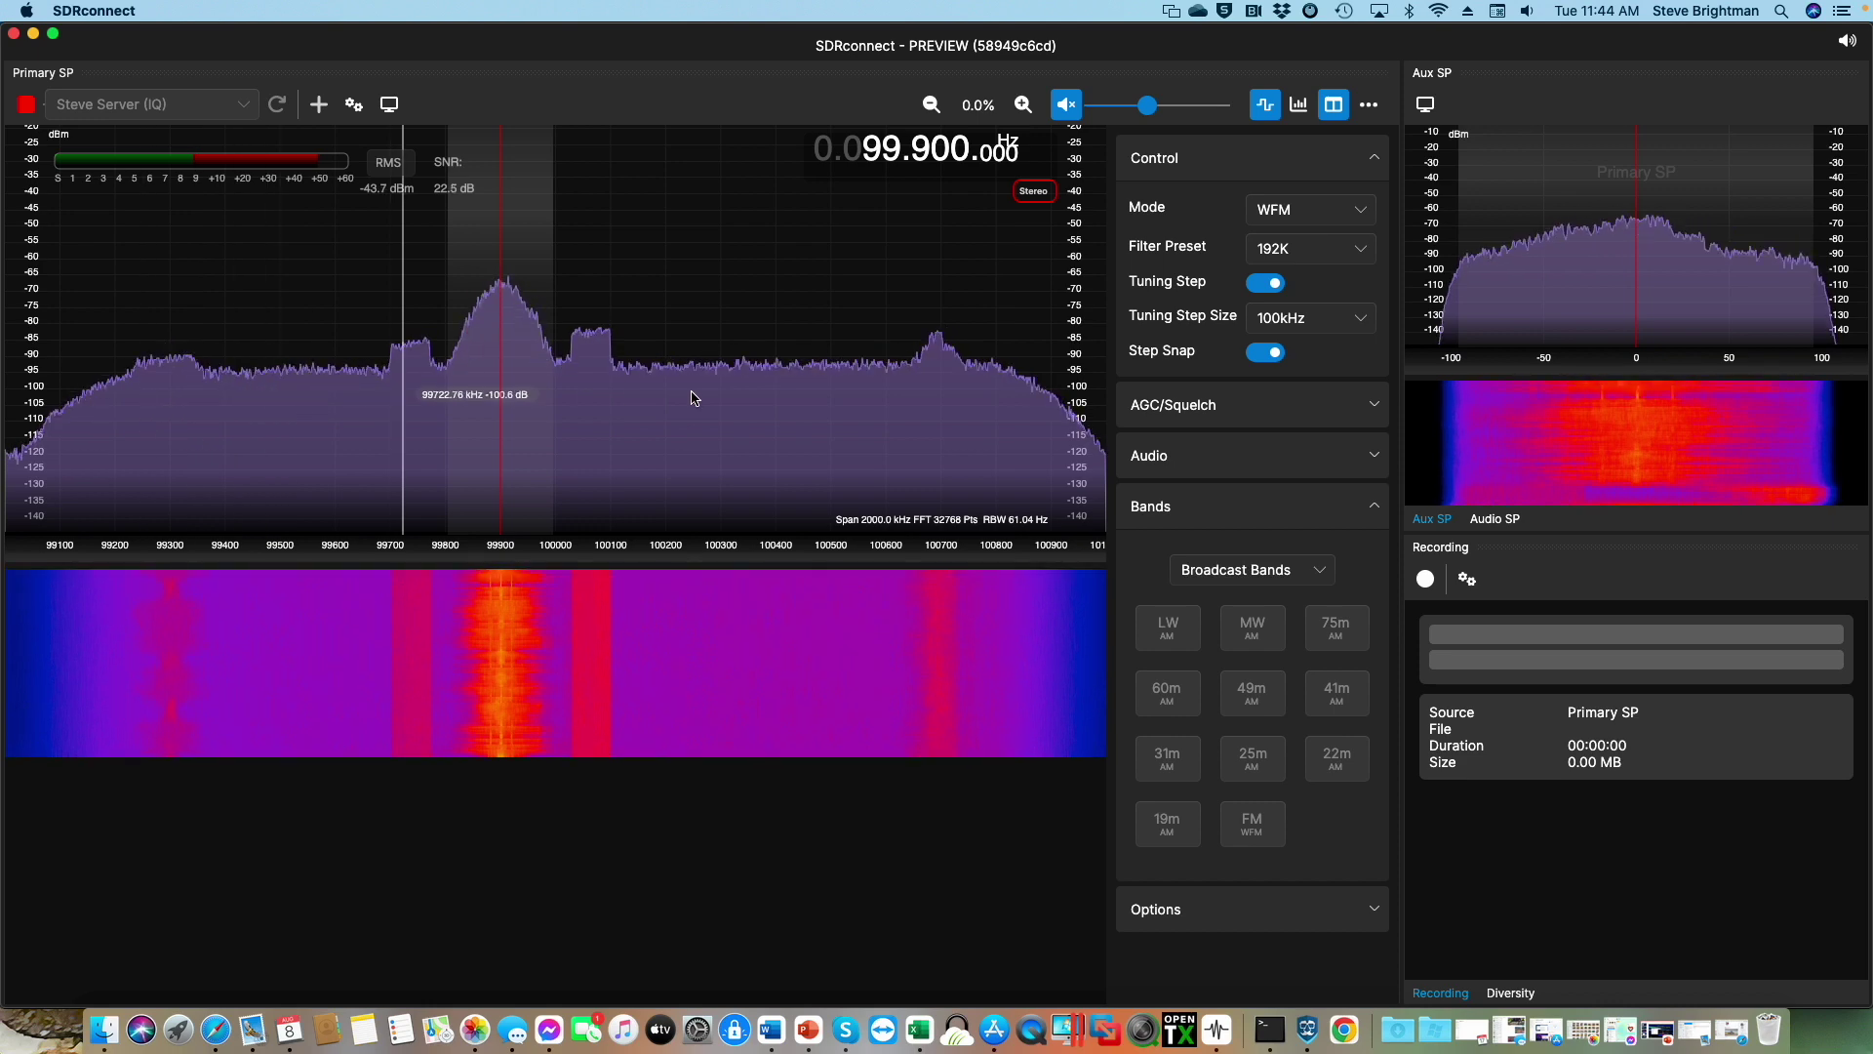
pyautogui.click(353, 109)
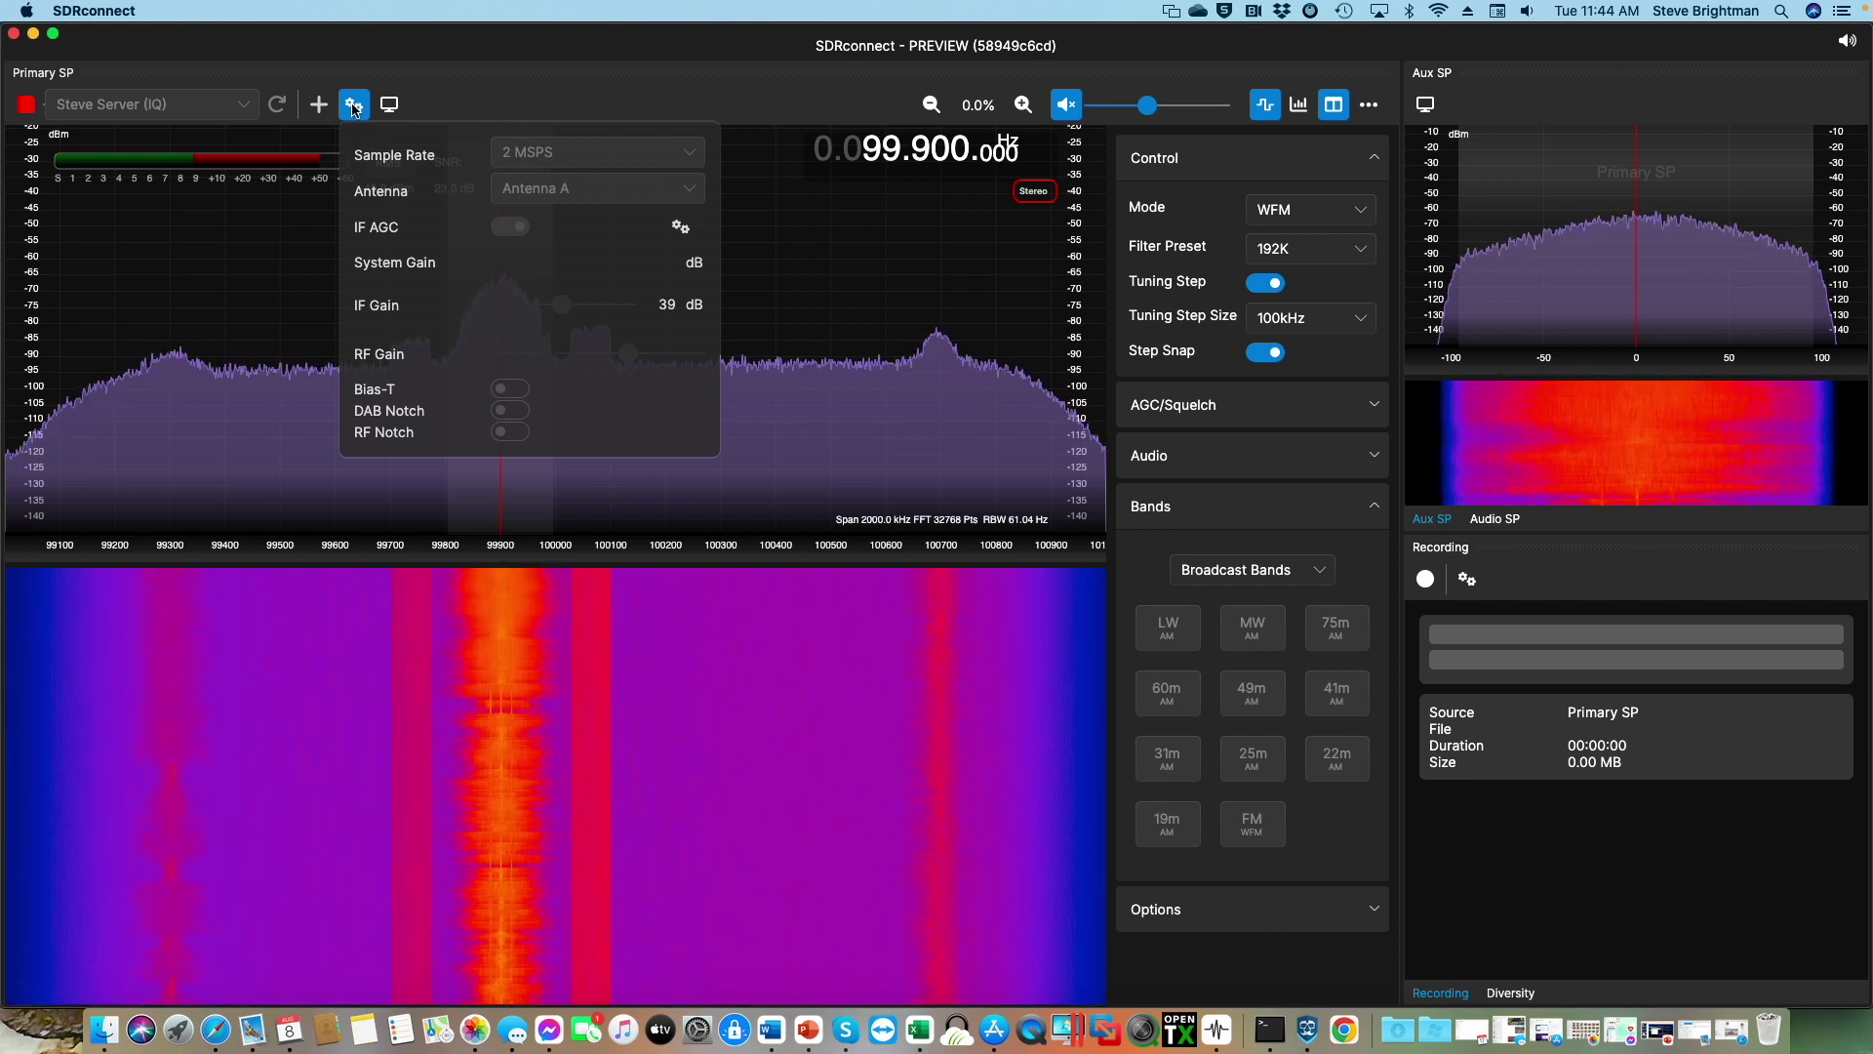
pyautogui.click(353, 105)
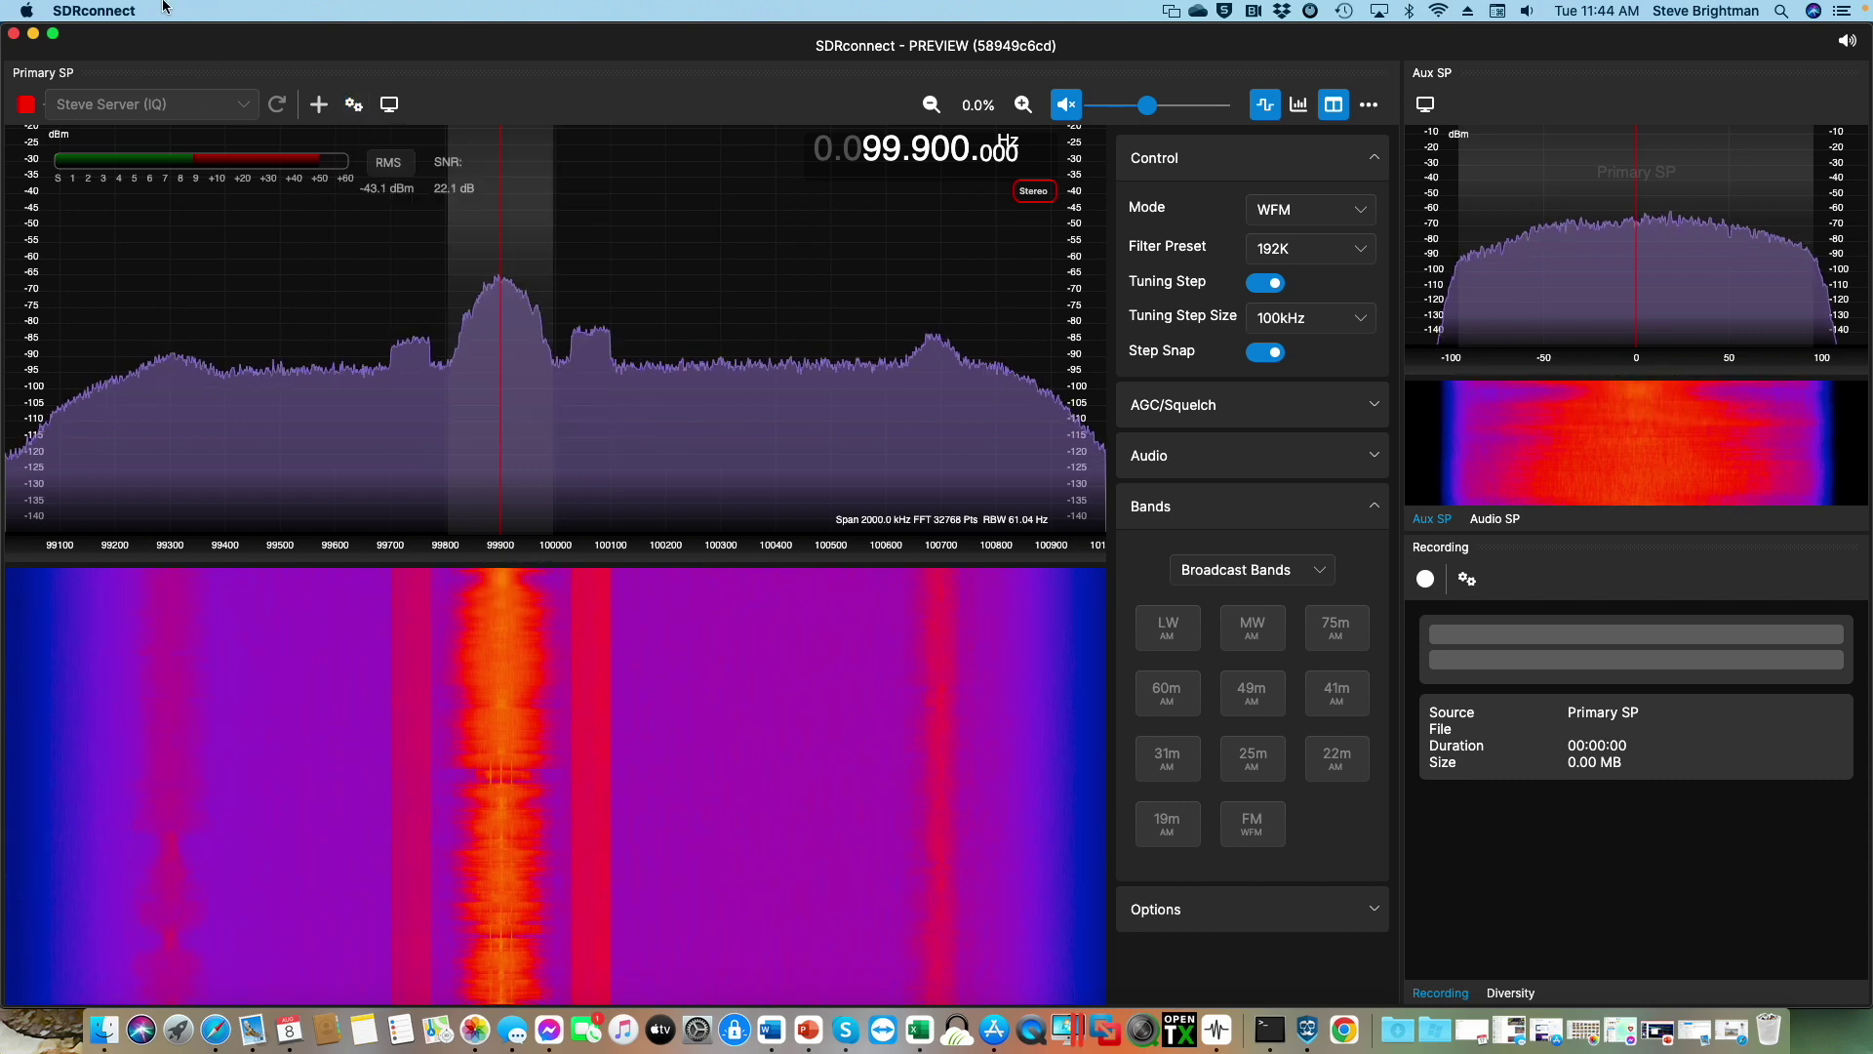
# Step: Exit full-screen Screen Sharing and bring the local SDRconnect on 99.900 MHz forward
pyautogui.moveTo(123, 2)
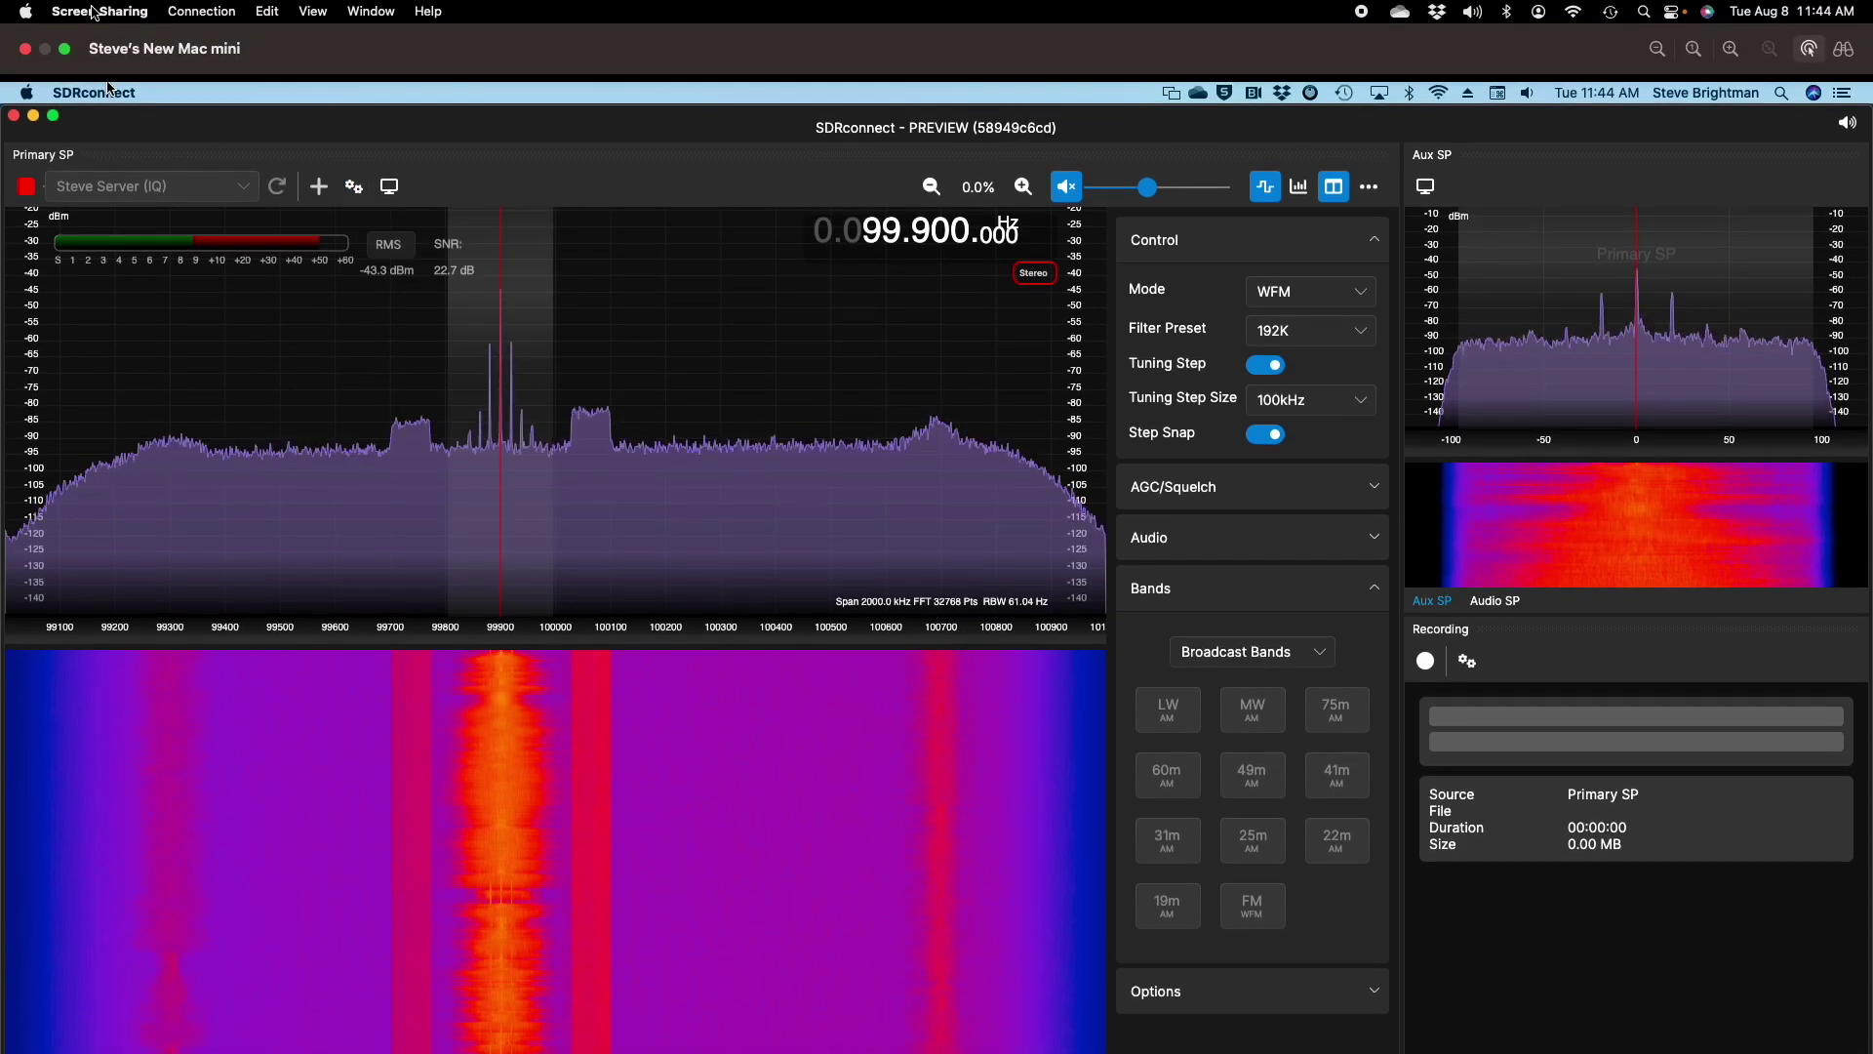
pyautogui.click(64, 50)
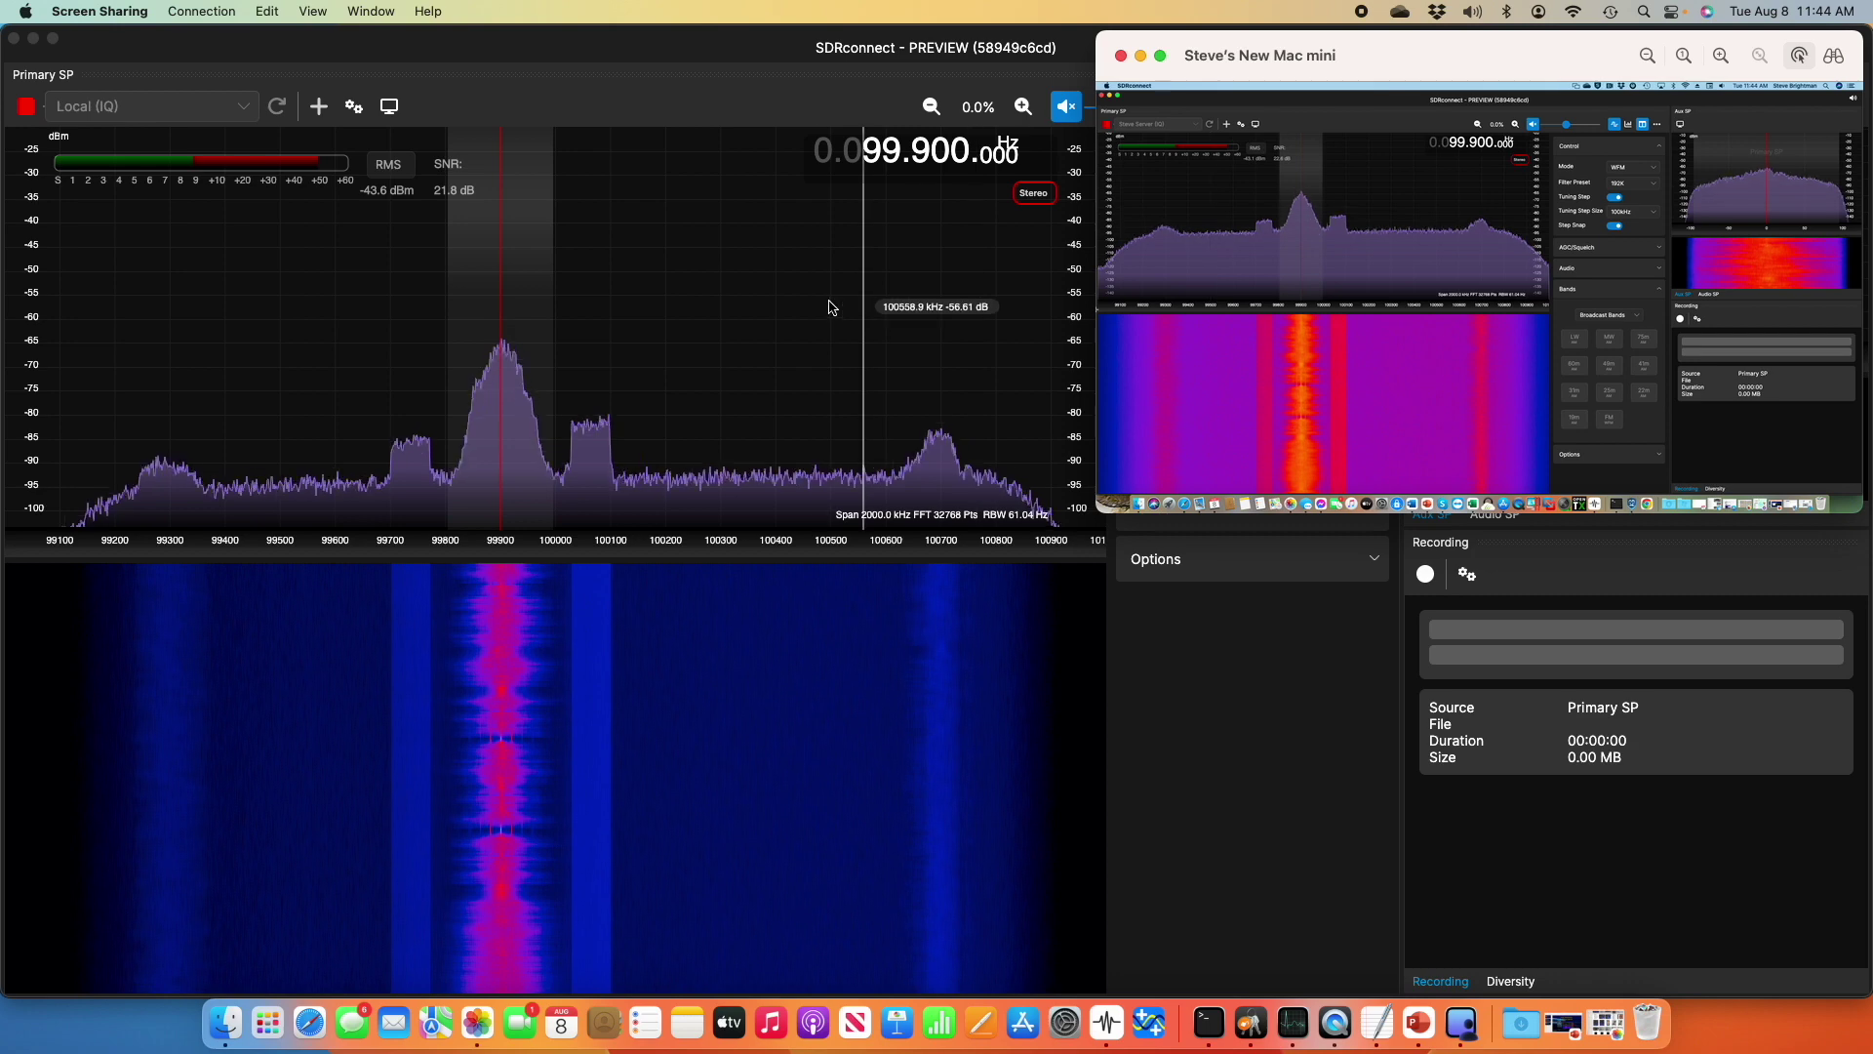
pyautogui.click(479, 103)
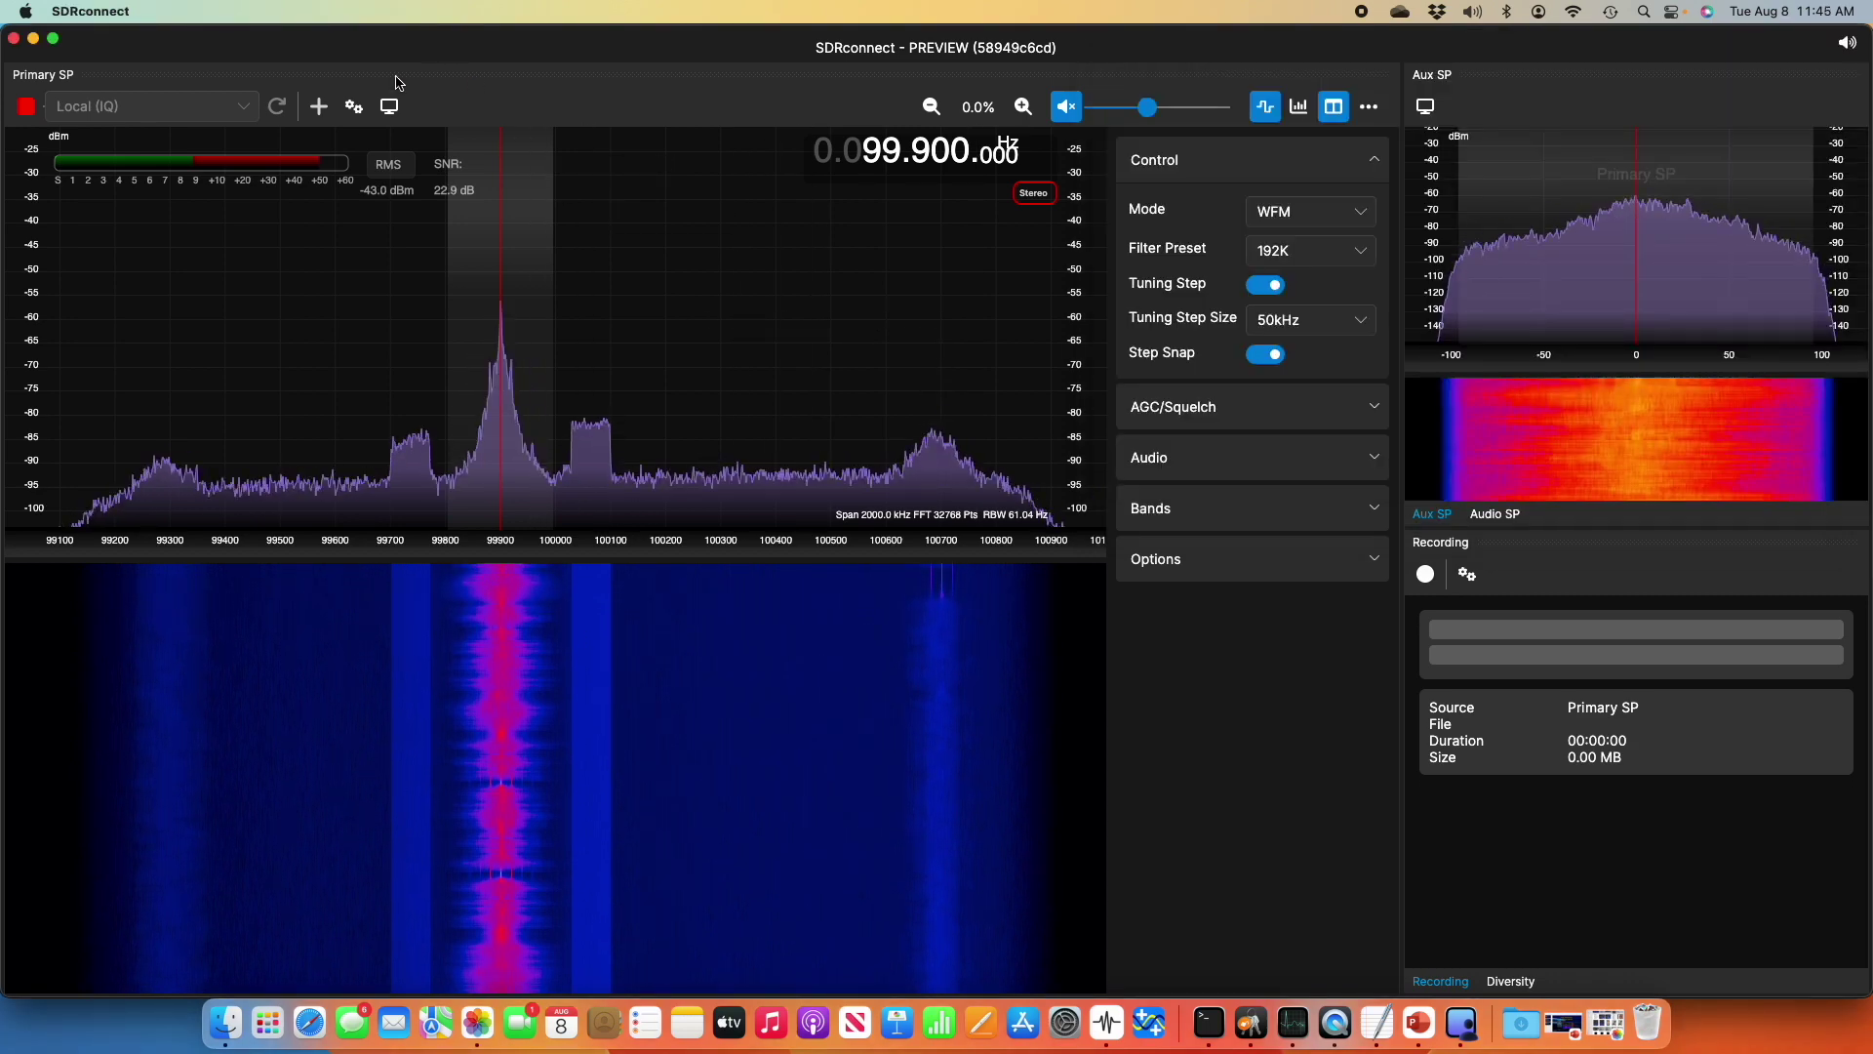
pyautogui.click(354, 105)
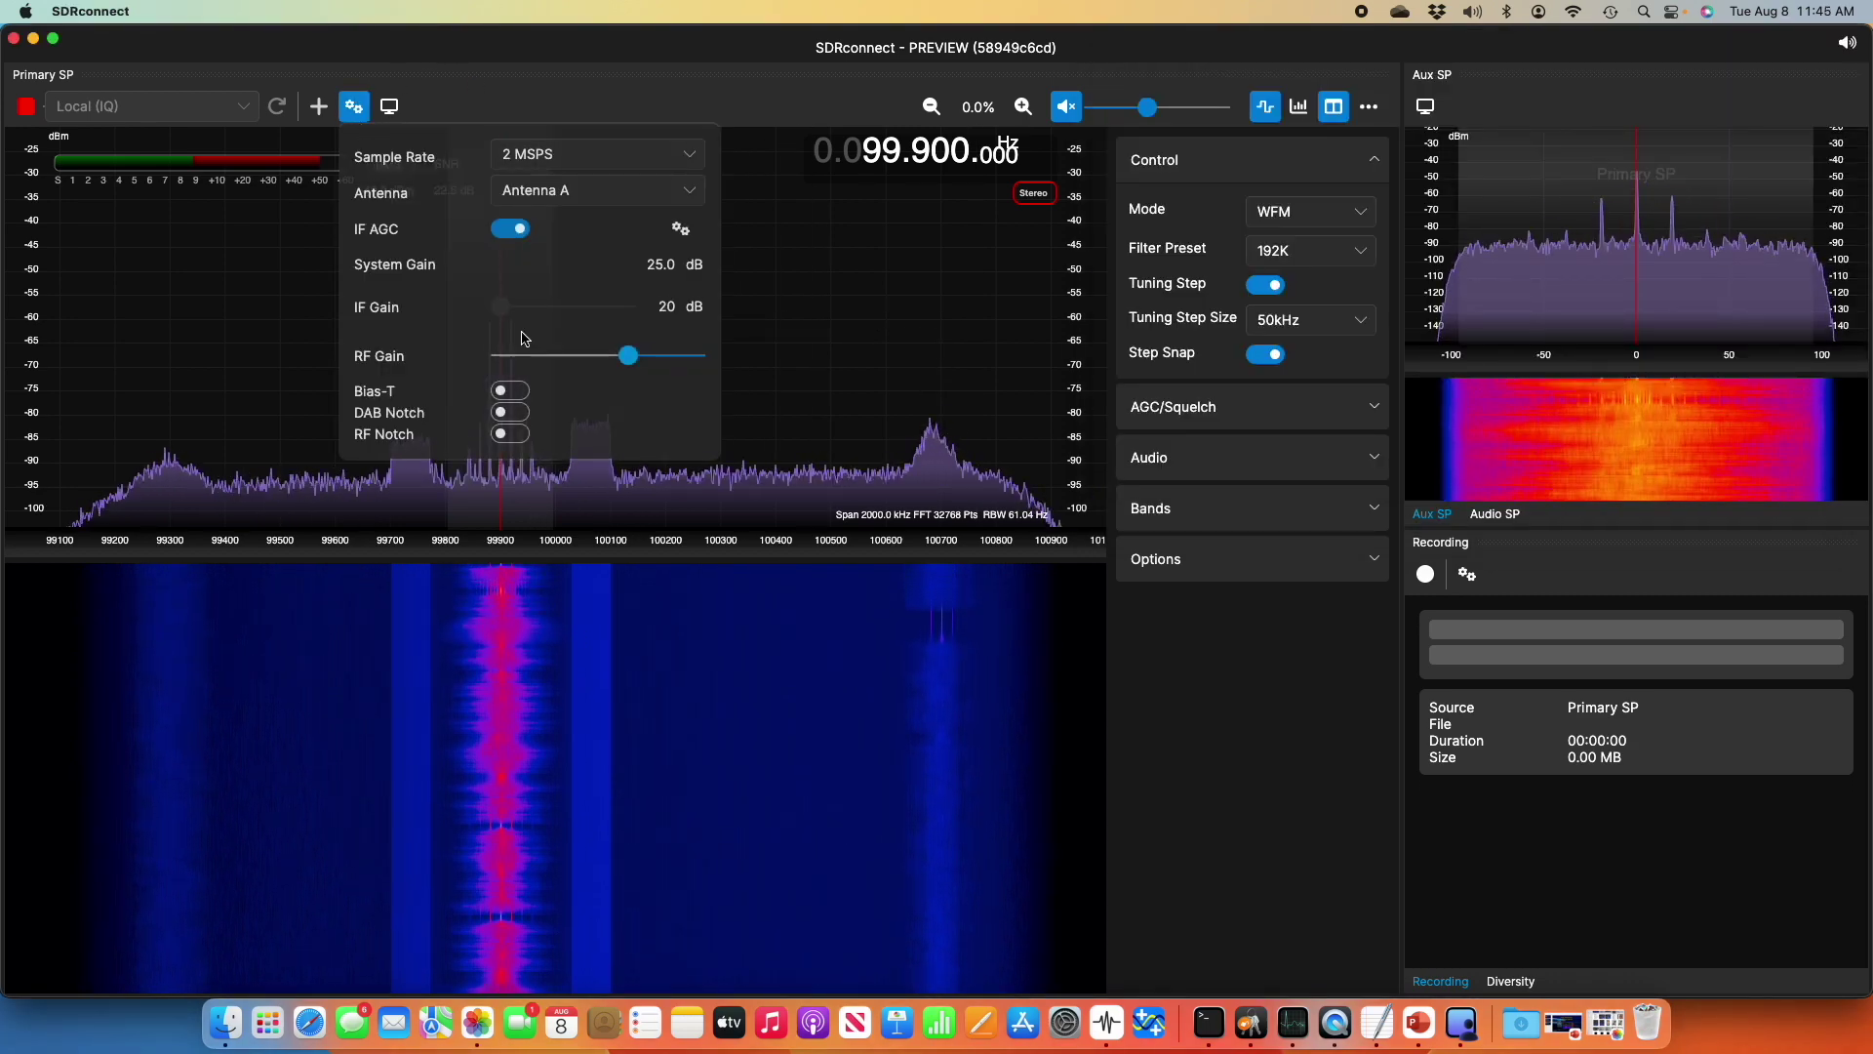
pyautogui.click(354, 105)
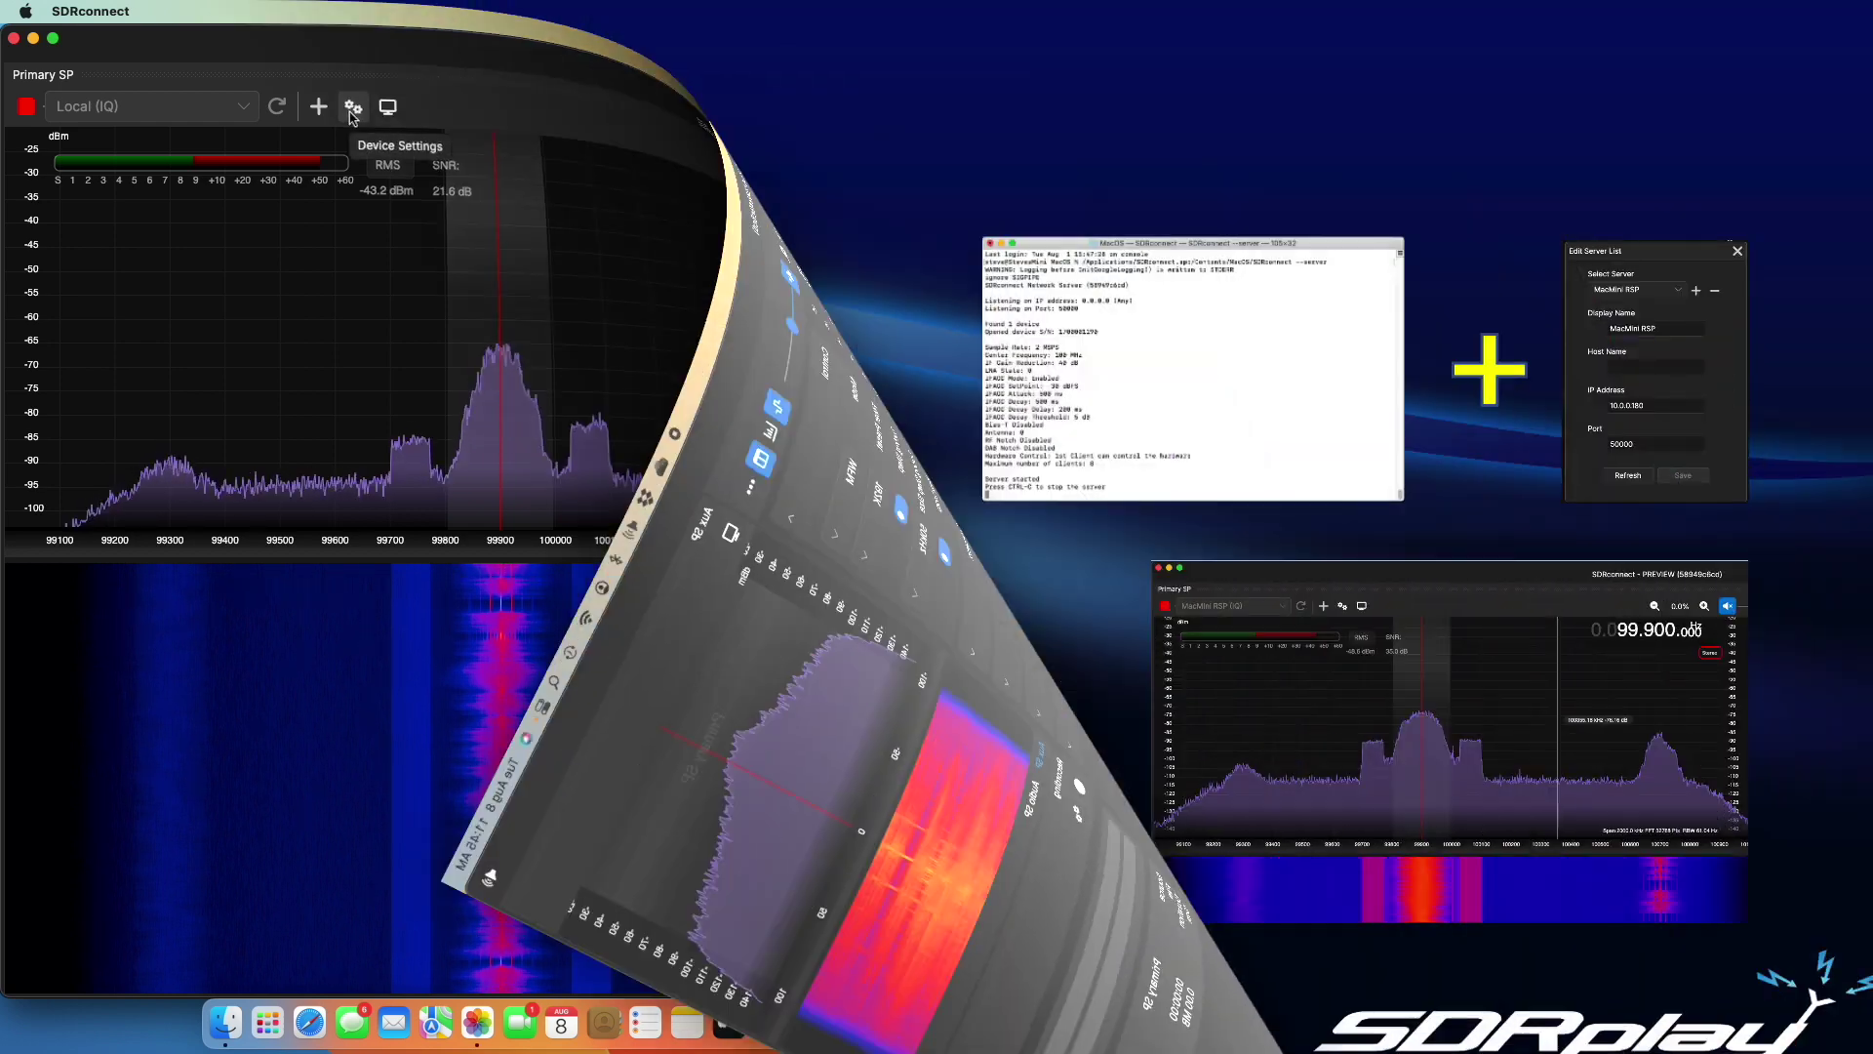